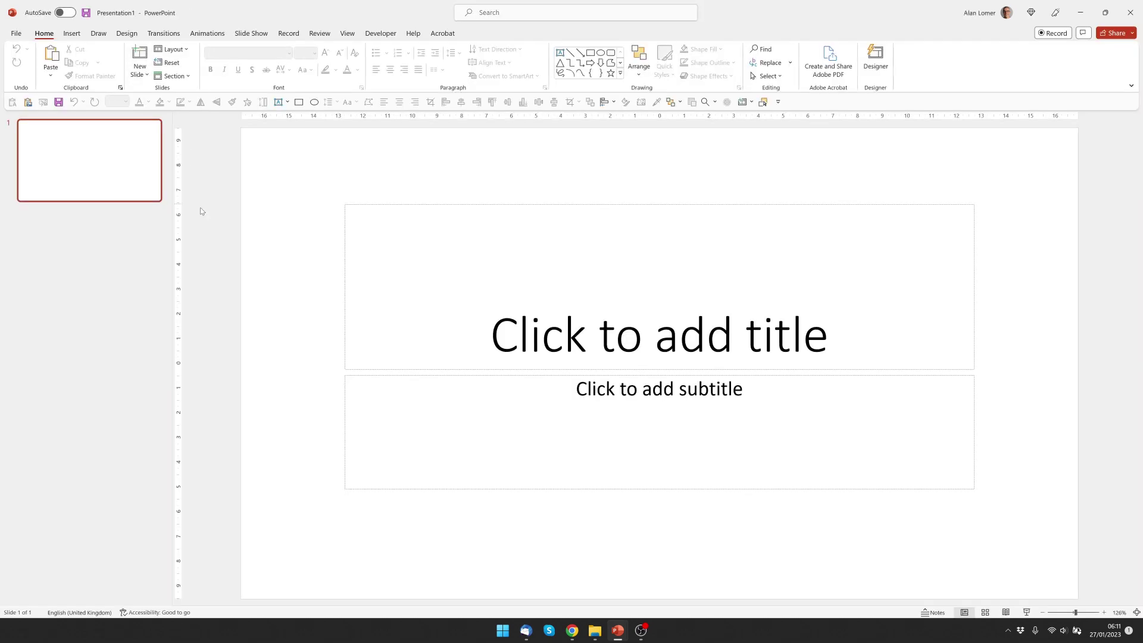
Change the slide layout to Blank
right_click(281, 207)
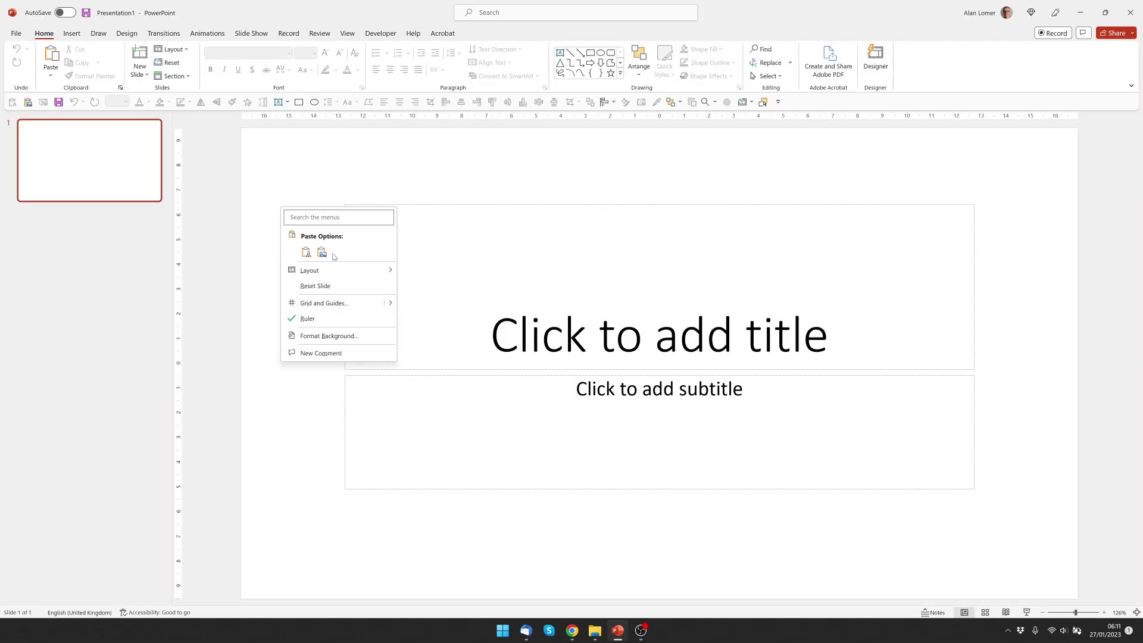
mouse_move(338, 276)
click(424, 411)
Give the slide a solid black background
right_click(464, 251)
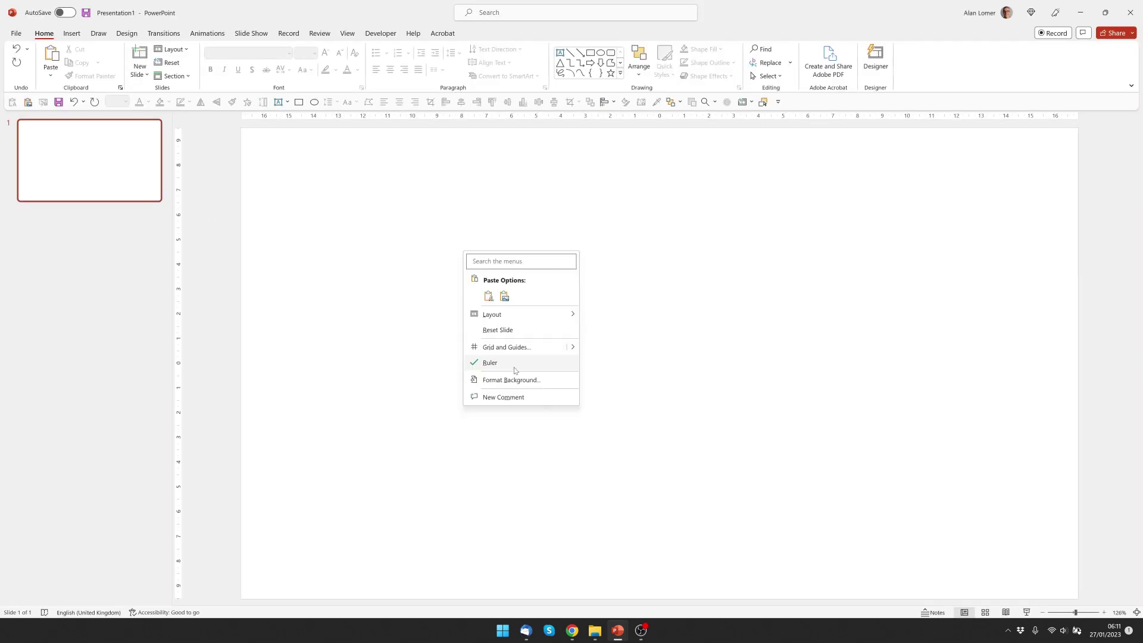
click(512, 380)
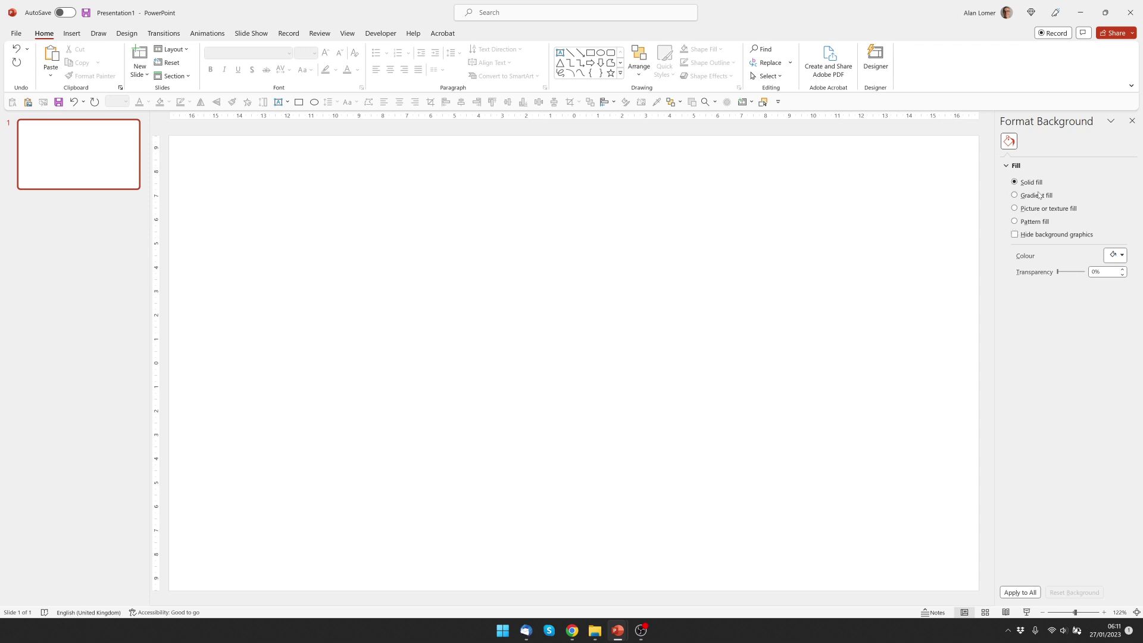
click(1114, 255)
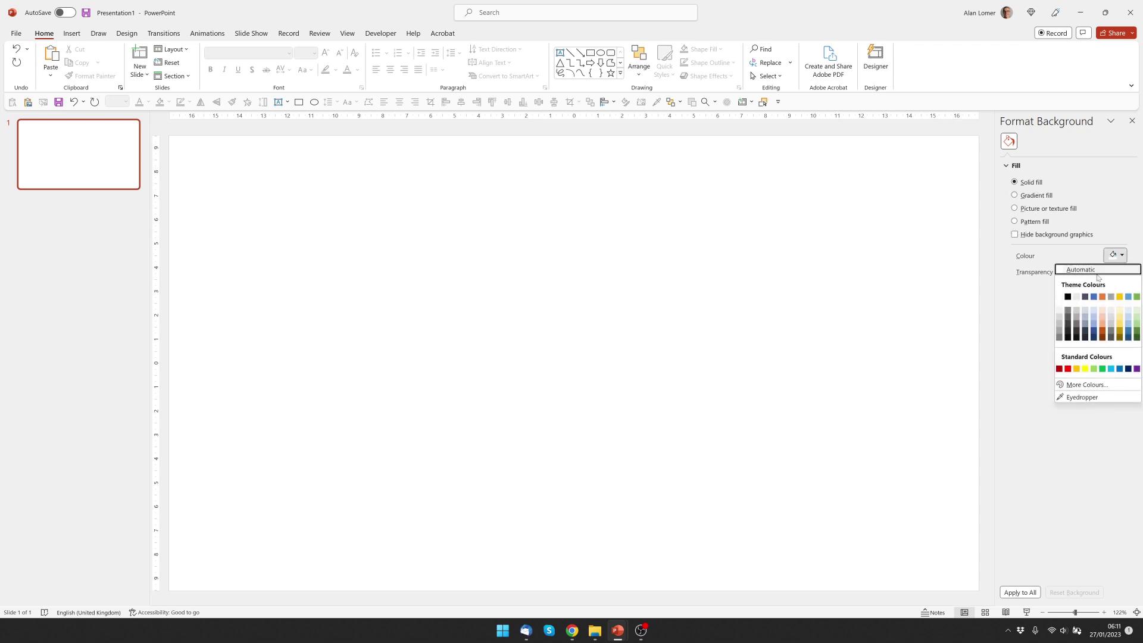
click(1068, 297)
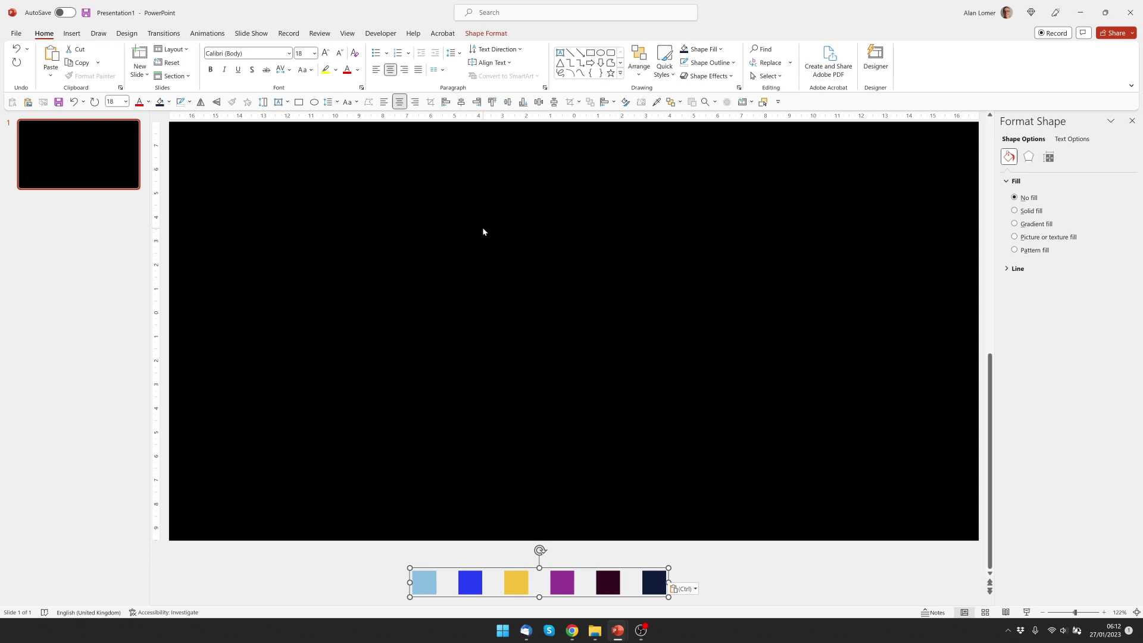
Draw a horizontal line across the upper slide and make it a 4 pt gradient line
click(571, 54)
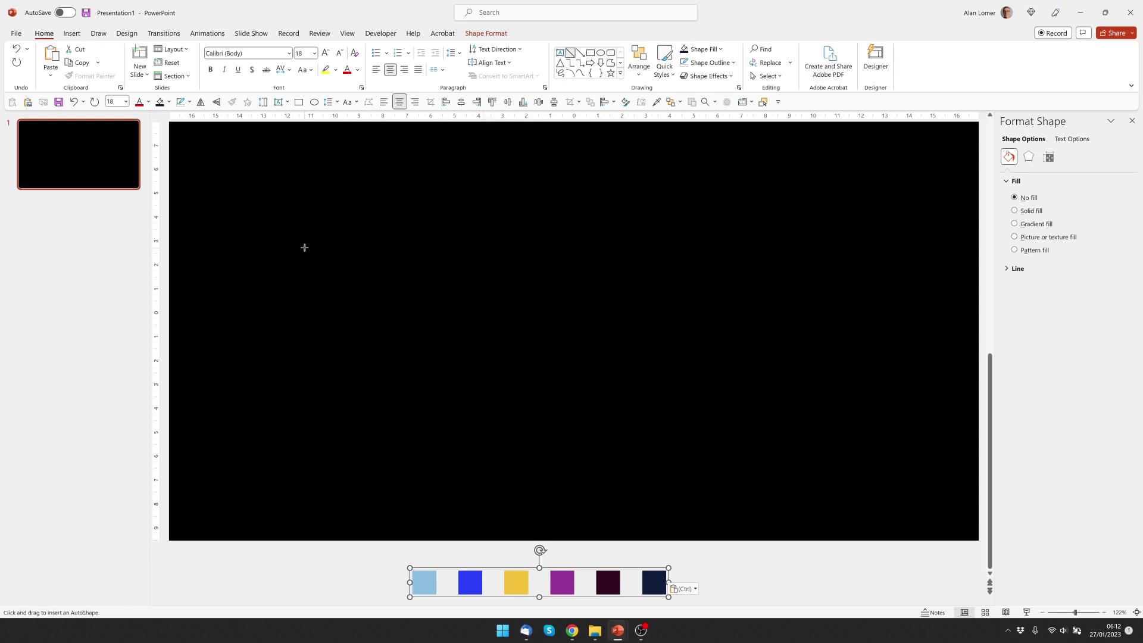
drag(304, 236, 885, 242)
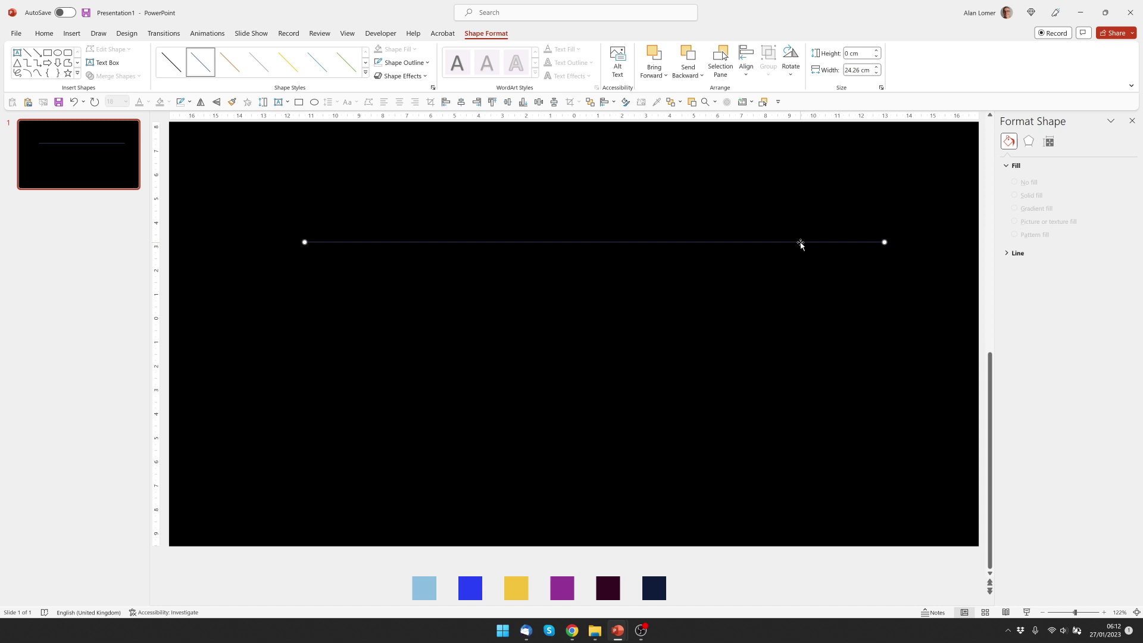
click(1006, 253)
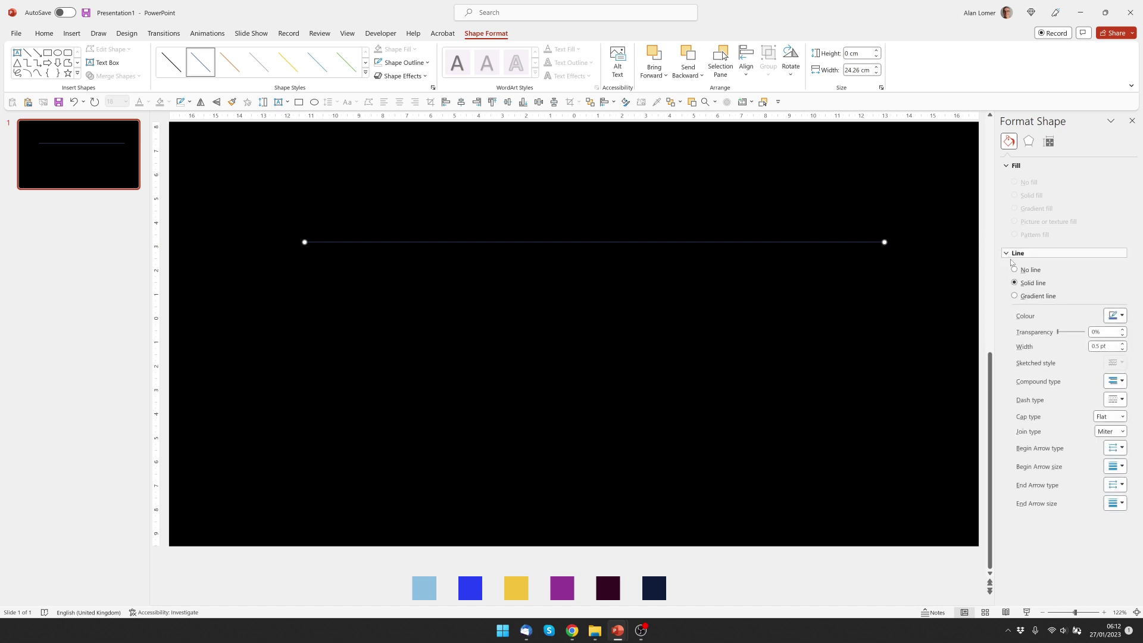
click(1108, 346)
text(4)
key(Return)
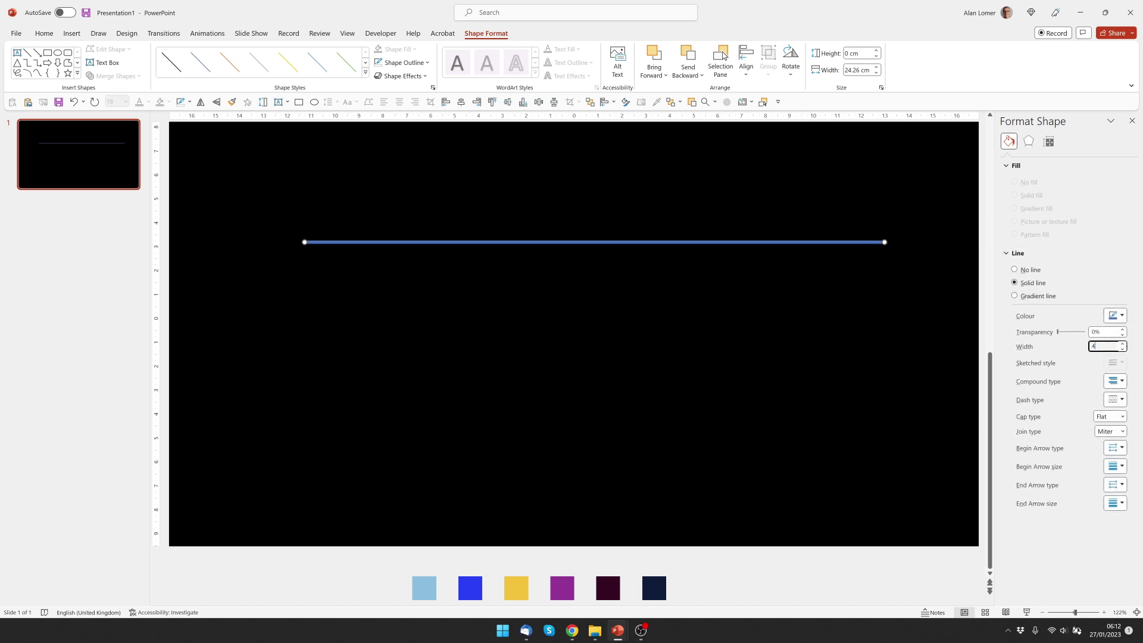
click(1026, 297)
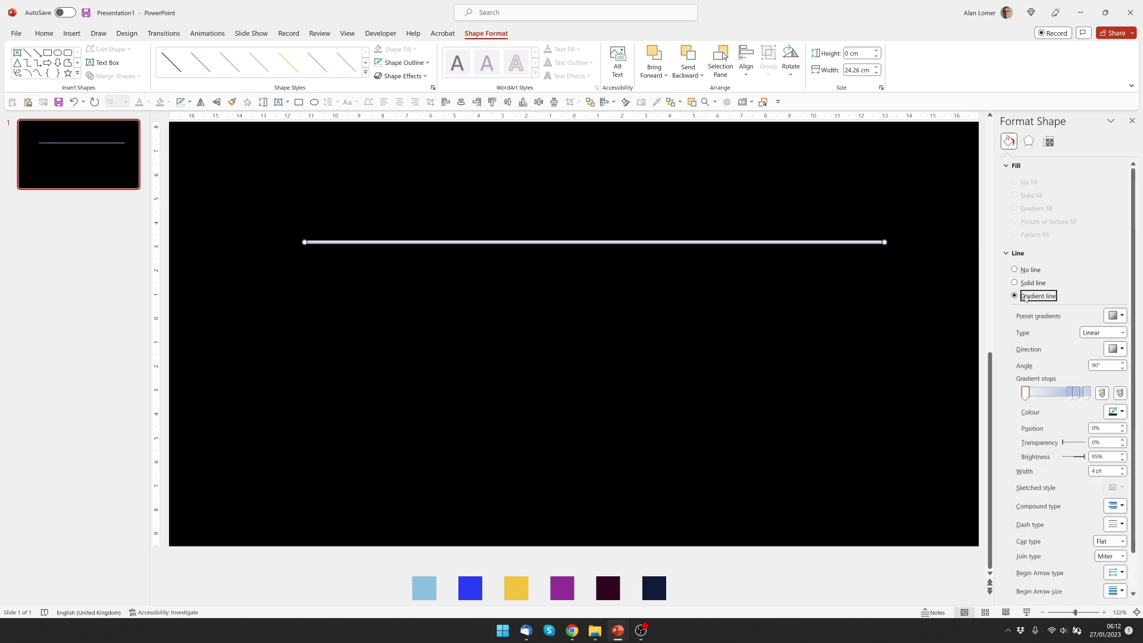
Reduce the gradient to two stops, light-blue swatch on the left and blue swatch on the right
click(1071, 393)
click(1077, 394)
drag(1077, 394, 1079, 441)
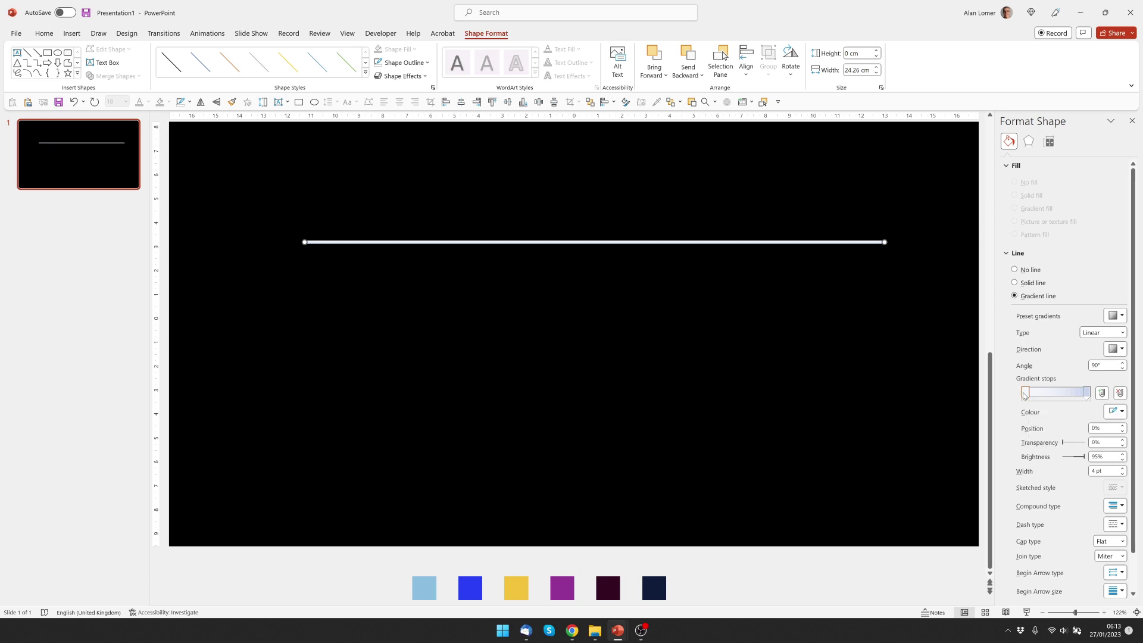
click(1115, 411)
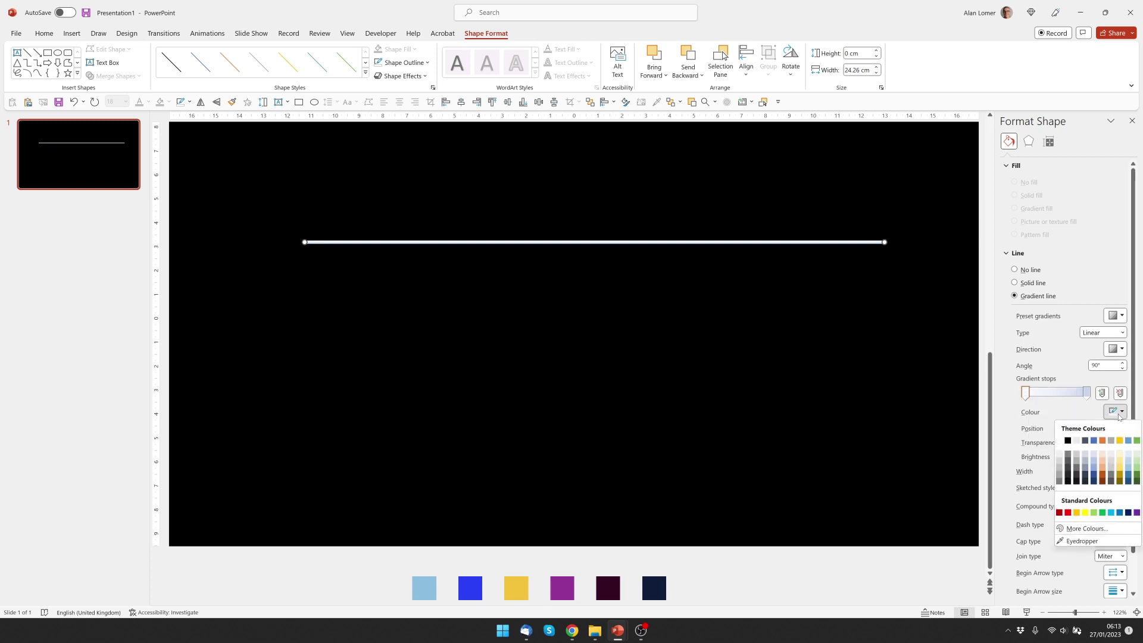
click(1089, 542)
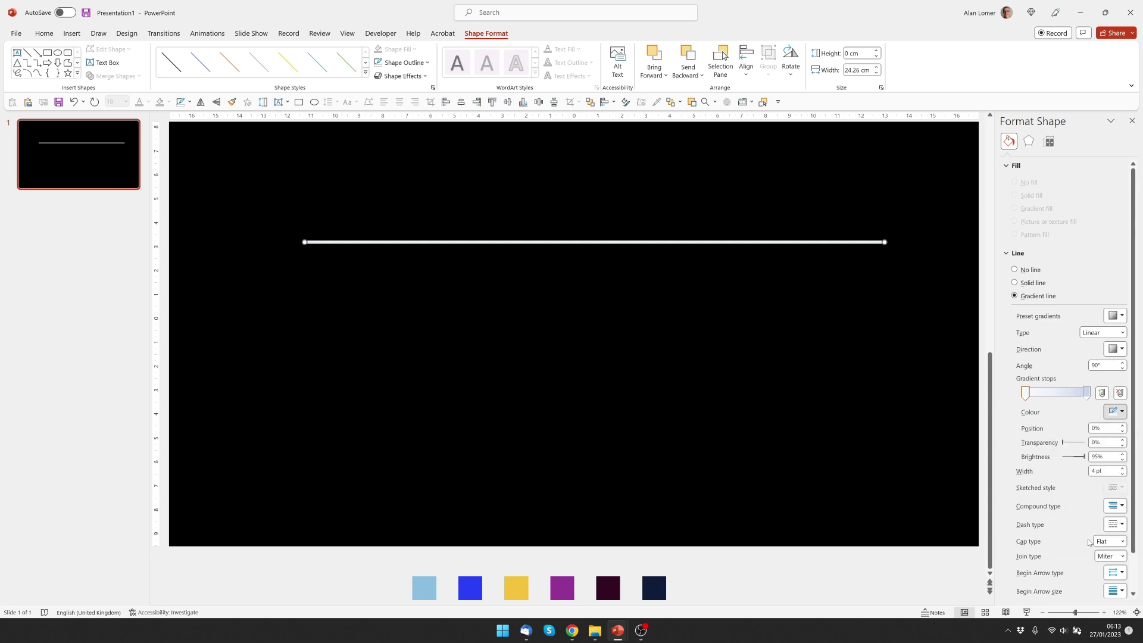
click(433, 582)
click(1087, 393)
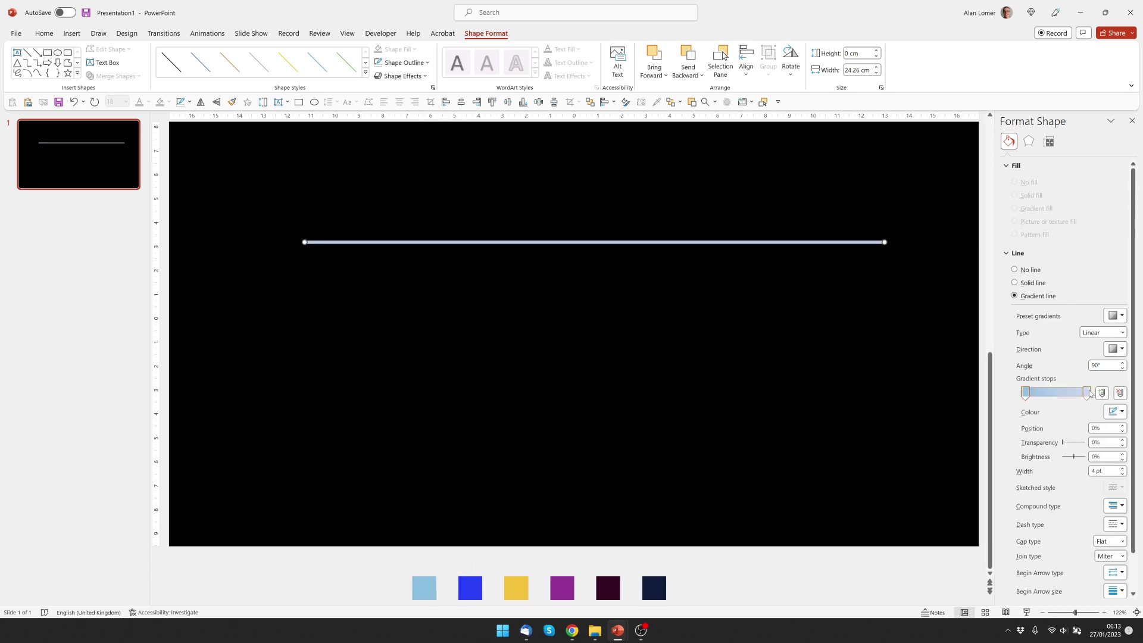
click(1119, 415)
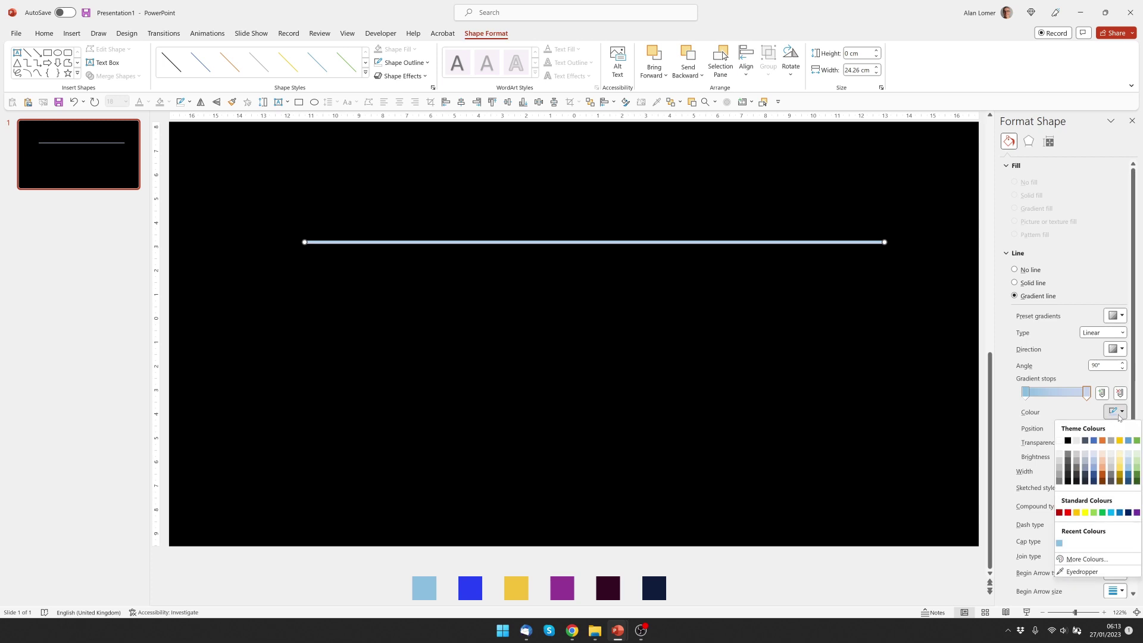
click(1083, 571)
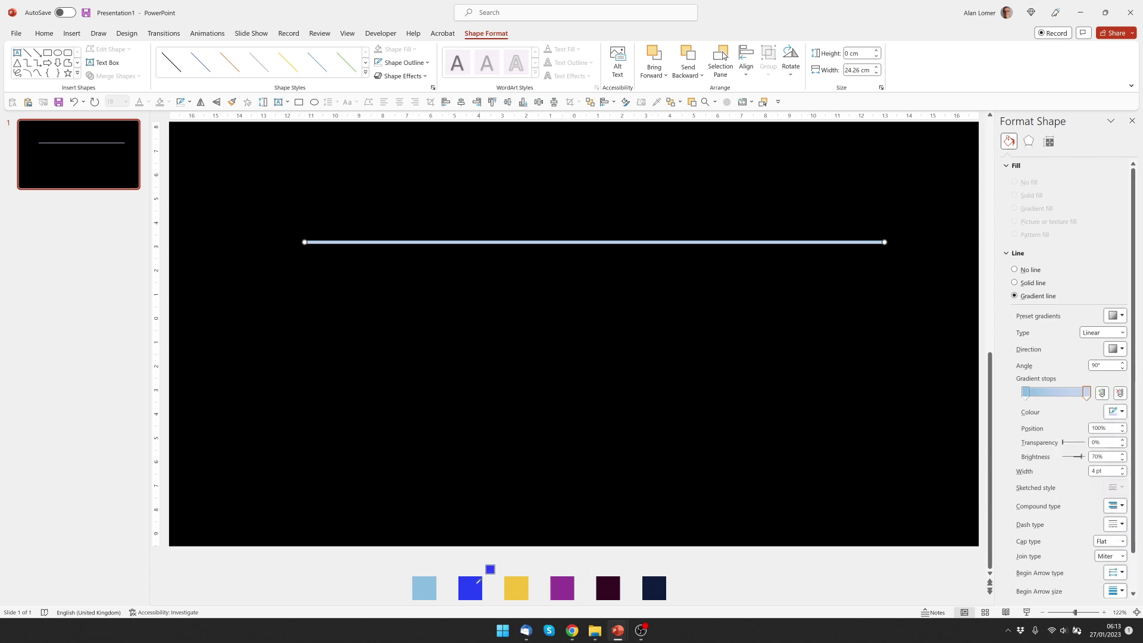
click(477, 583)
Set the gradient angle to 0° and give the line rounded ends
scroll(1071, 387, down, 1)
click(1104, 324)
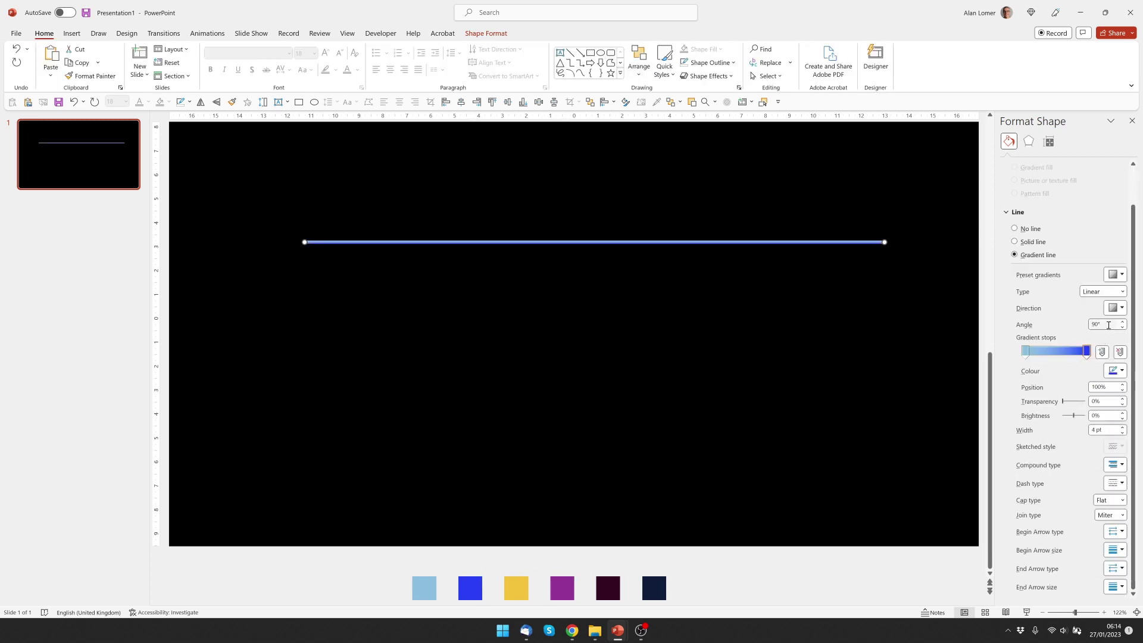
text(0)
key(Tab)
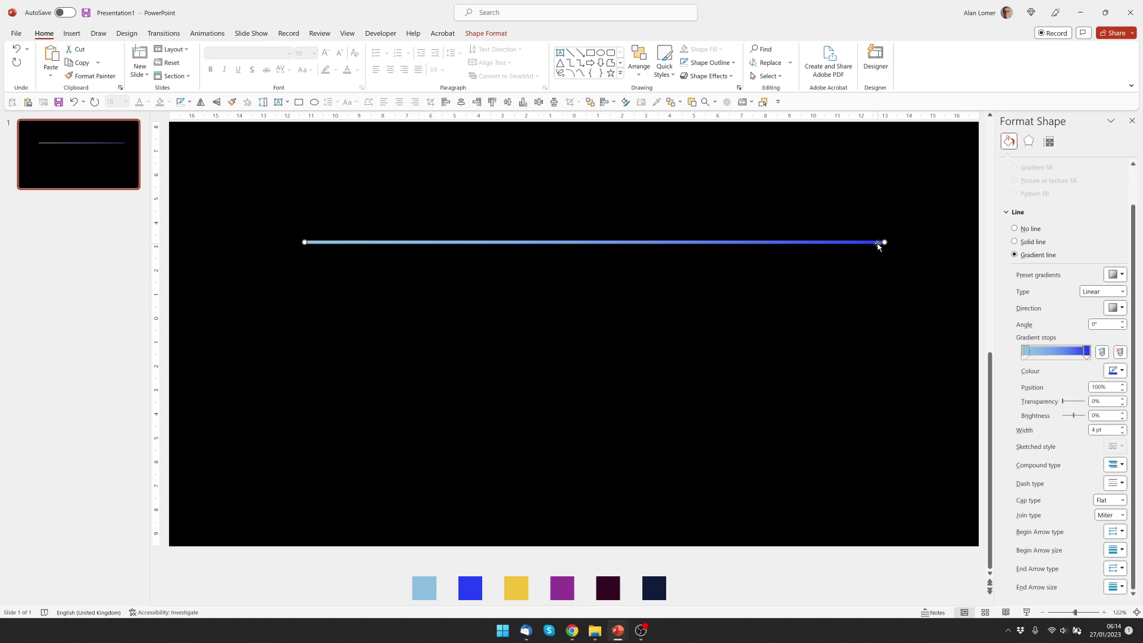
click(1025, 351)
click(1108, 500)
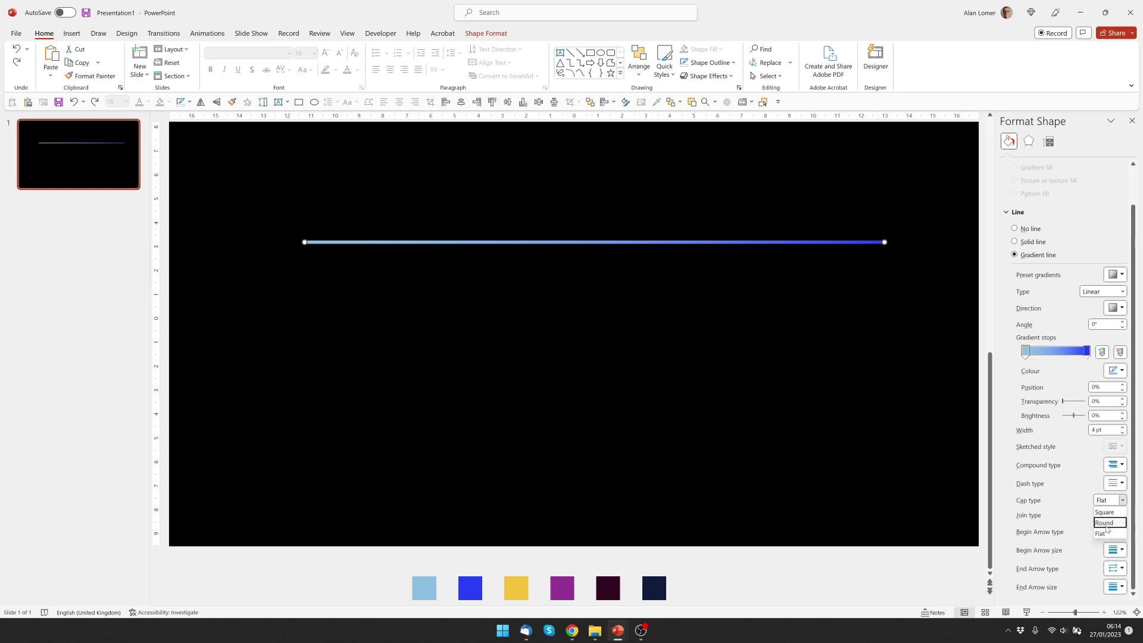
click(1104, 523)
click(524, 349)
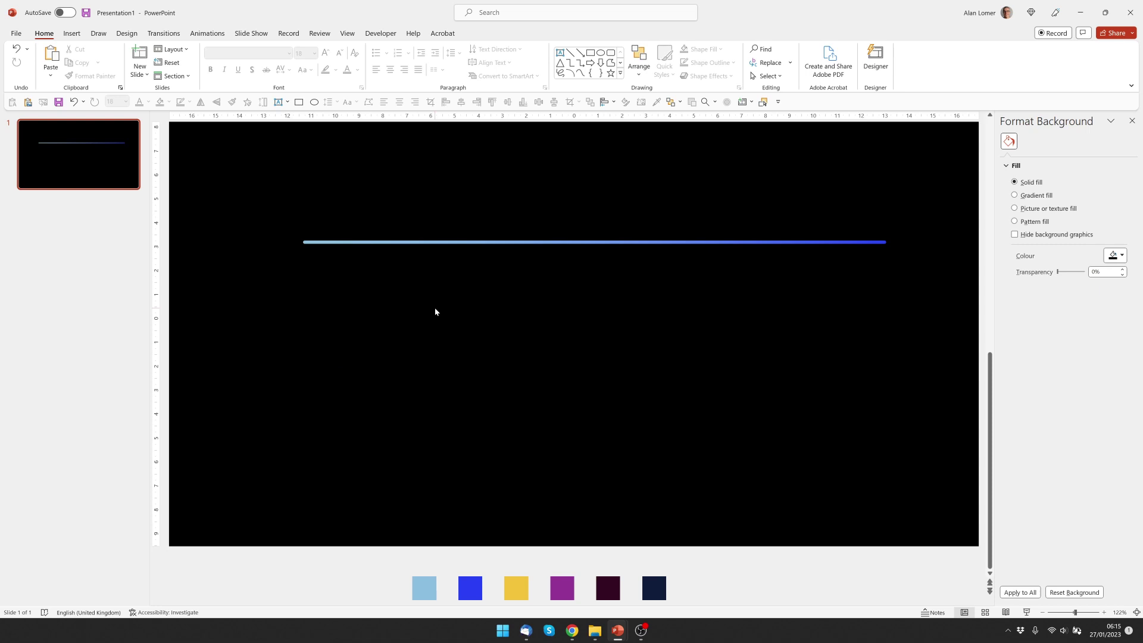
Paste the comparison labels and move the line above the processor 2 professional row, ending before 3.2x
key(ctrl+v)
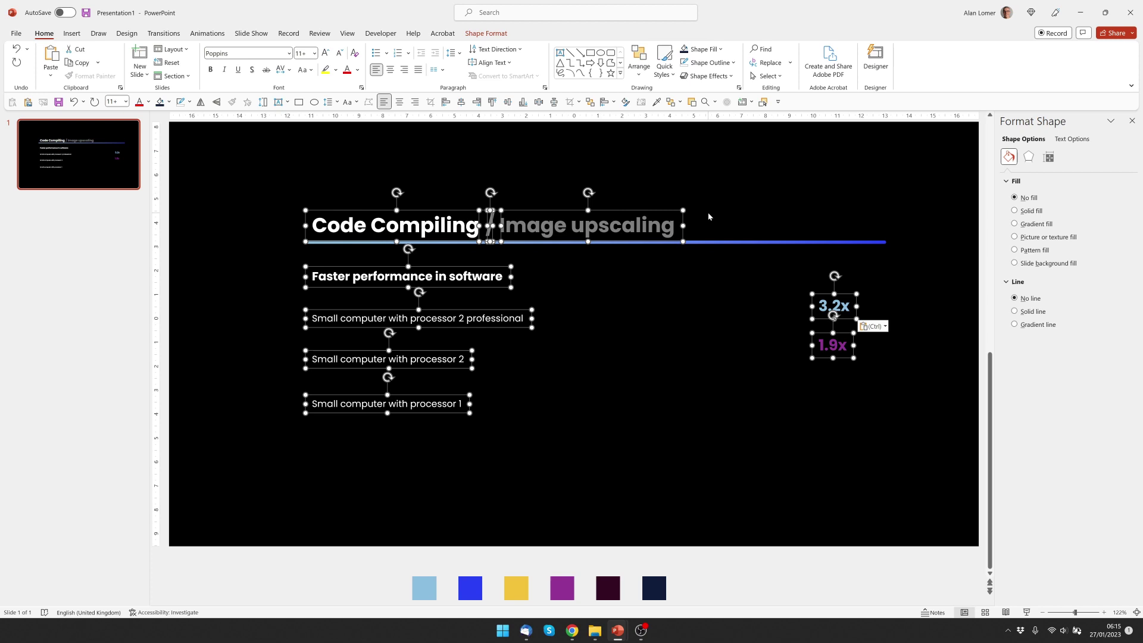
click(730, 246)
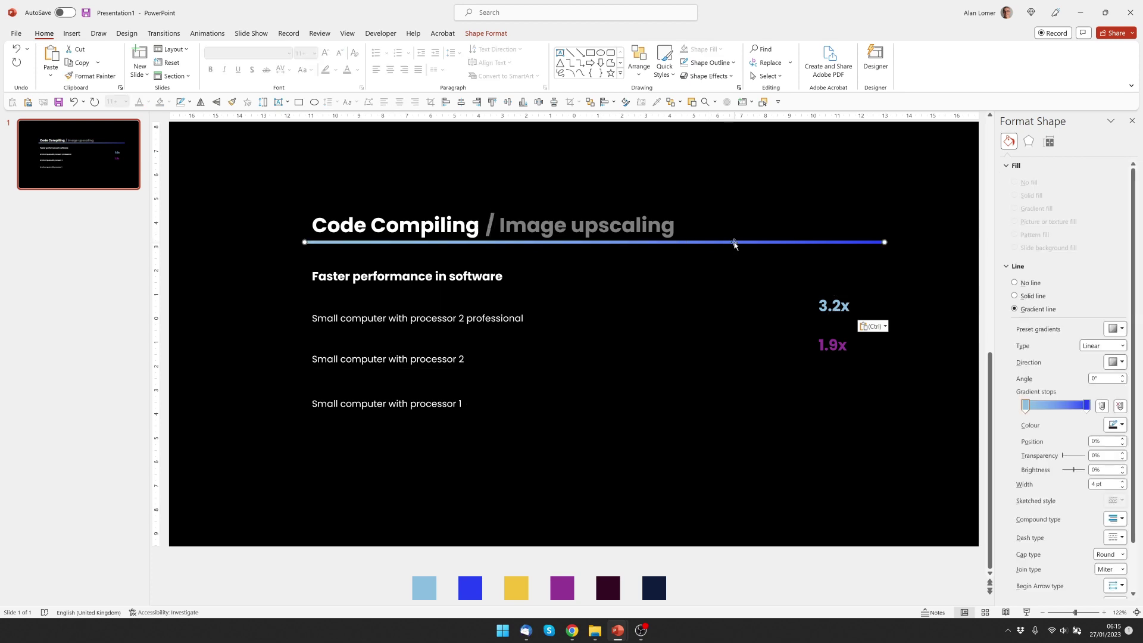
drag(730, 246, 378, 306)
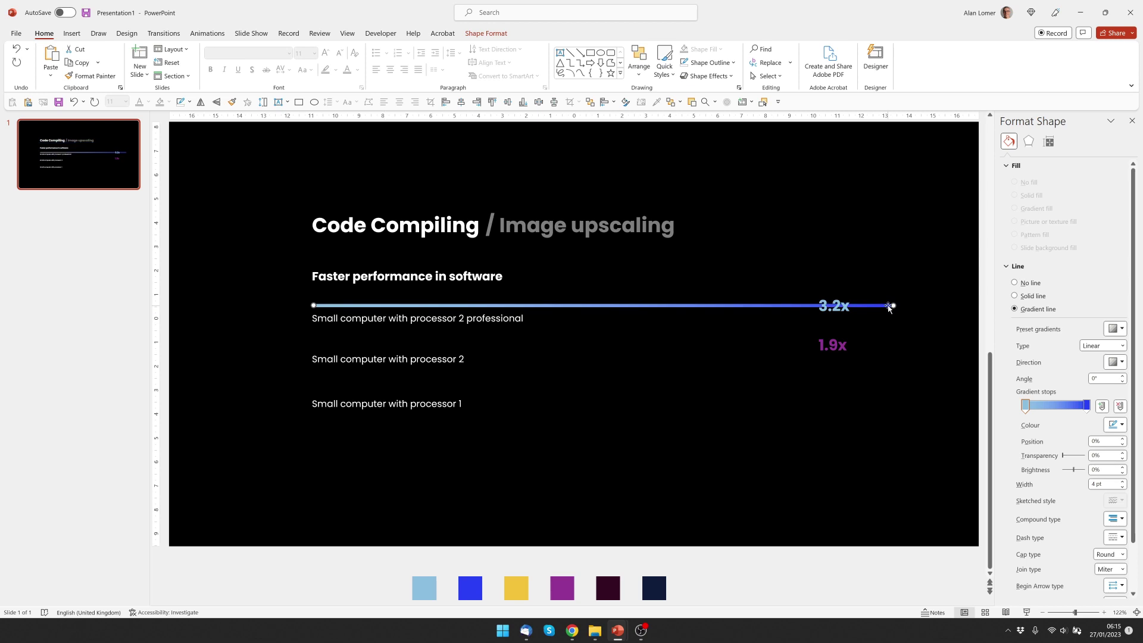
drag(893, 306, 807, 305)
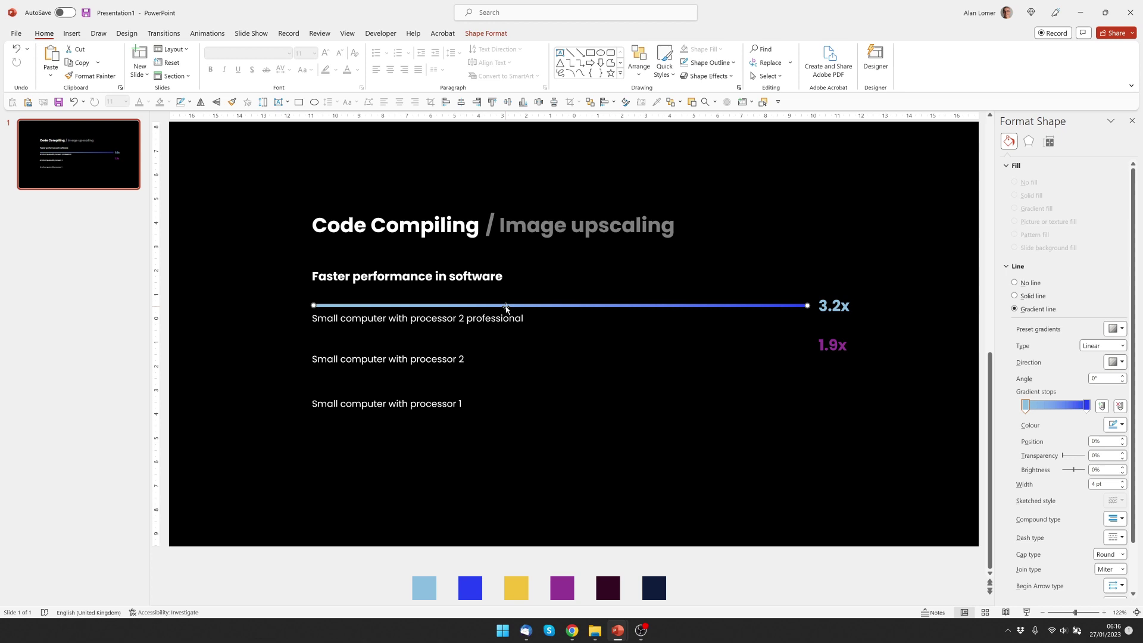
Duplicate the bar lower down, shorten it, and colour its gradient from yellow to purple
ctrl+shift+drag(506, 308, 508, 350)
drag(807, 346, 565, 346)
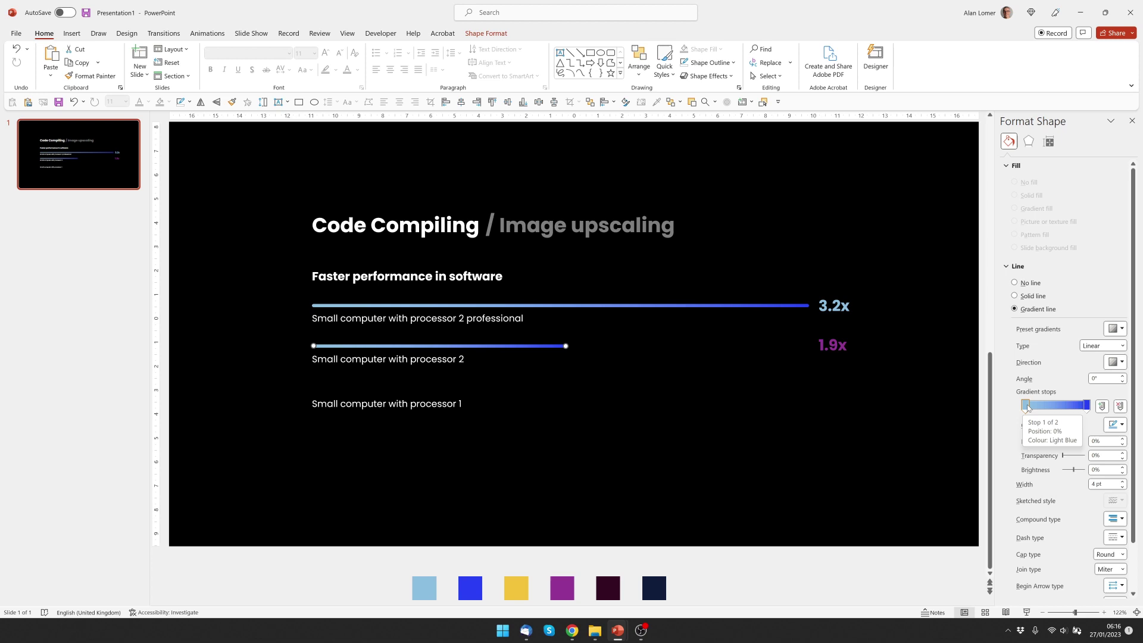
click(1113, 426)
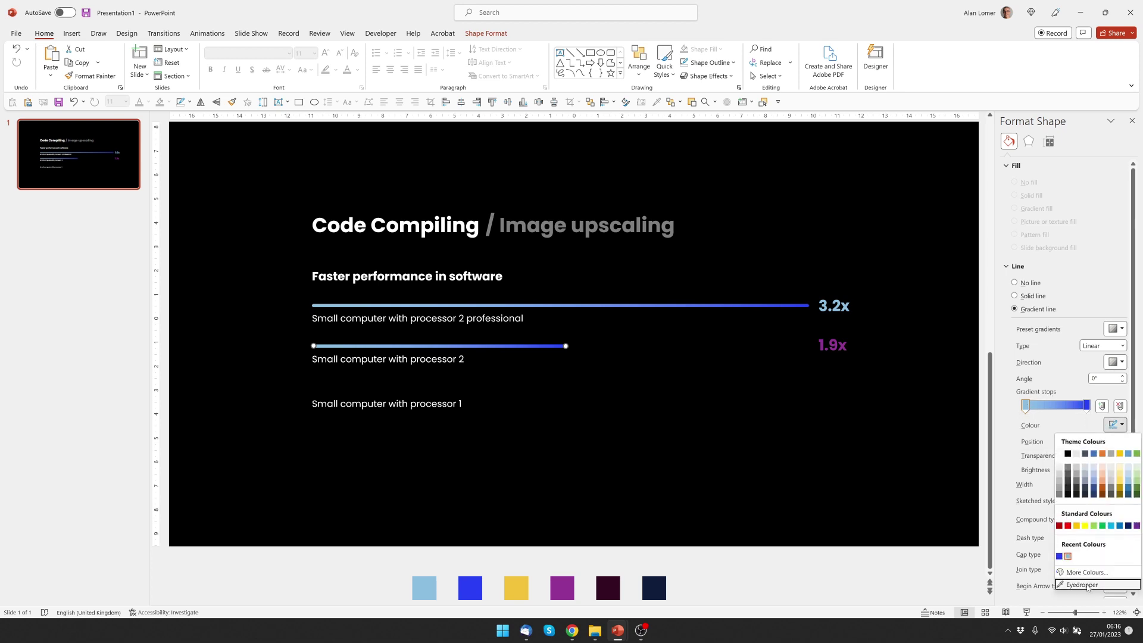
click(1066, 584)
click(516, 583)
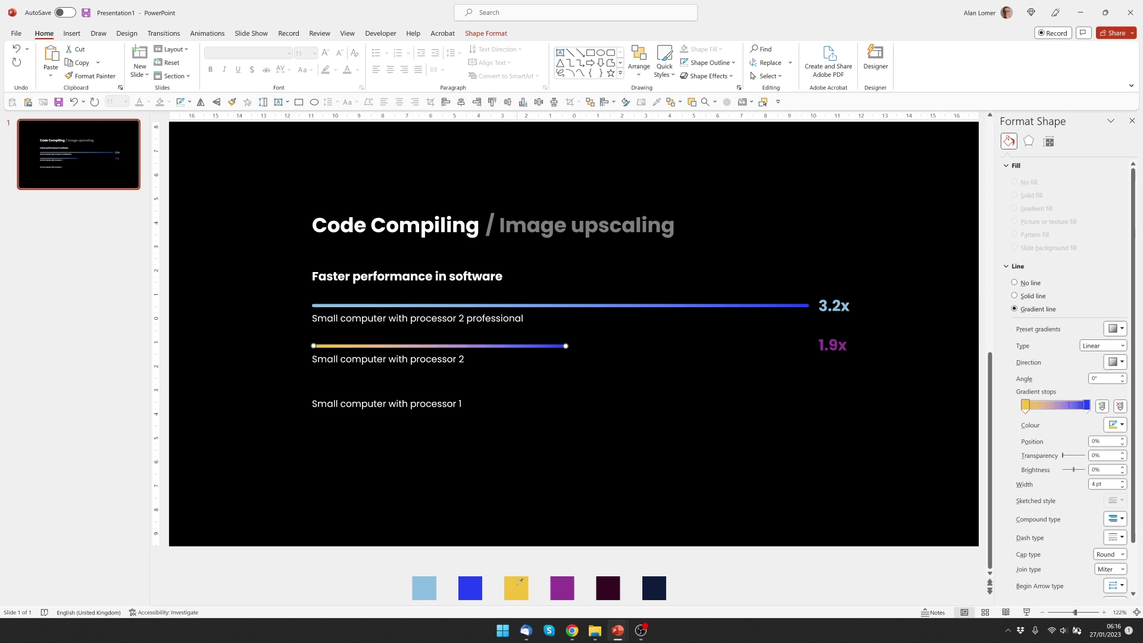
click(1087, 405)
click(1114, 425)
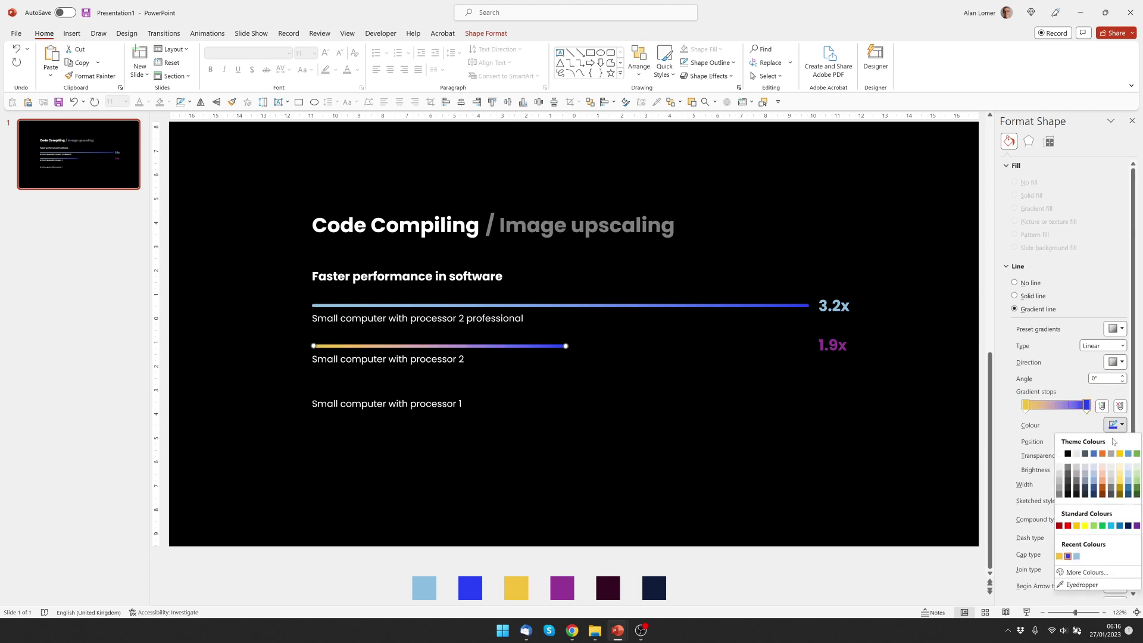
click(1074, 585)
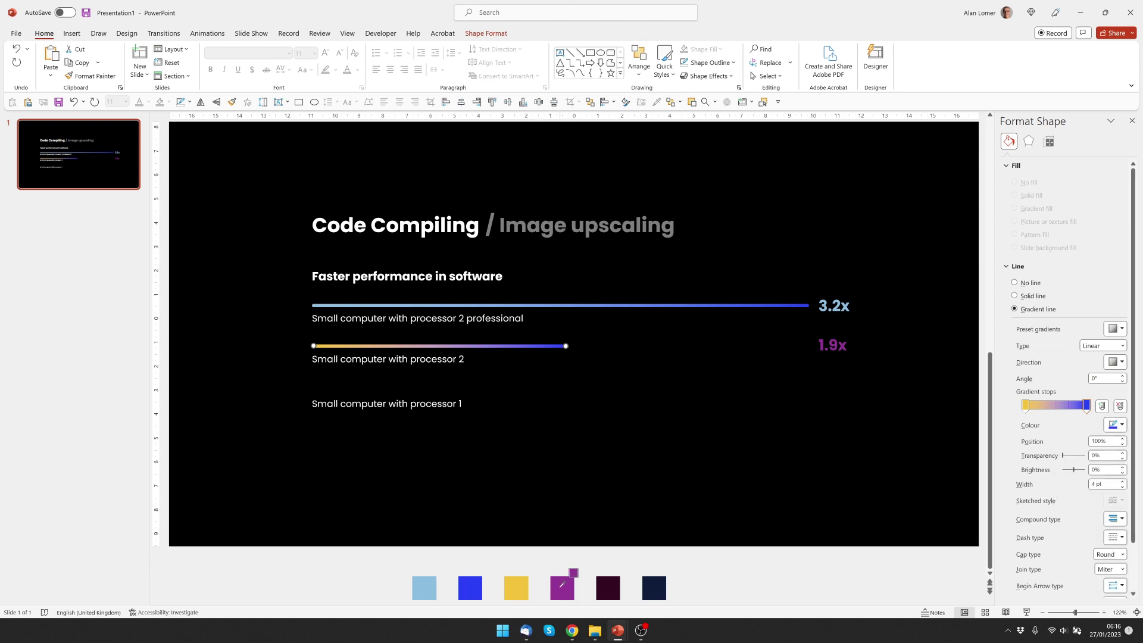
click(561, 588)
click(748, 576)
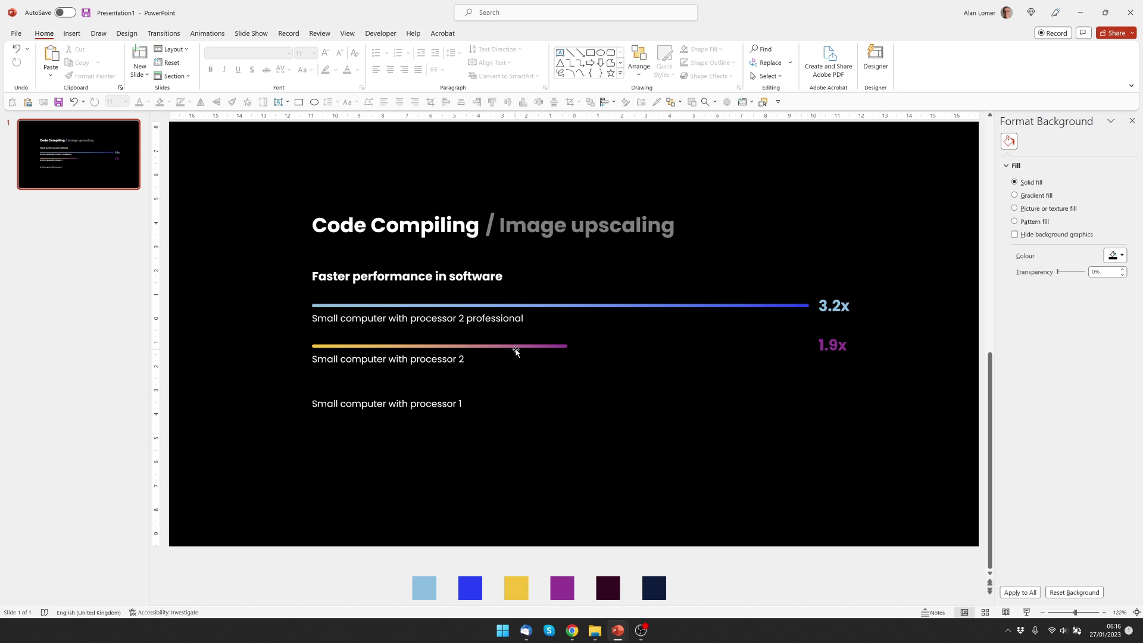
Duplicate the bar above the processor 1 label and make its gradient start in white
drag(517, 350, 518, 394)
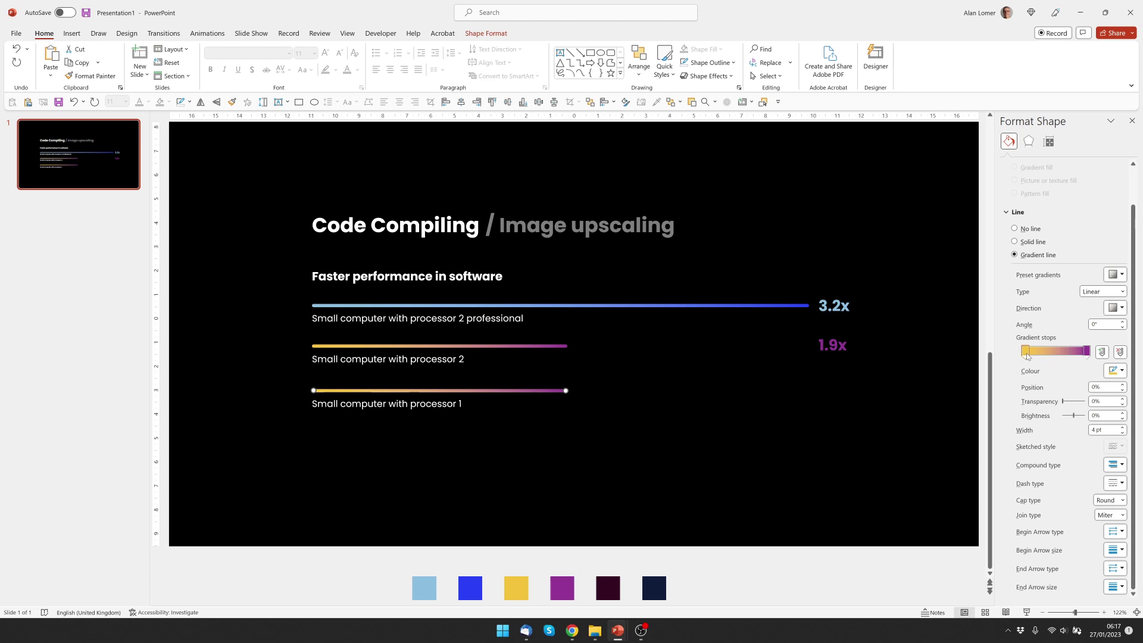
click(1122, 370)
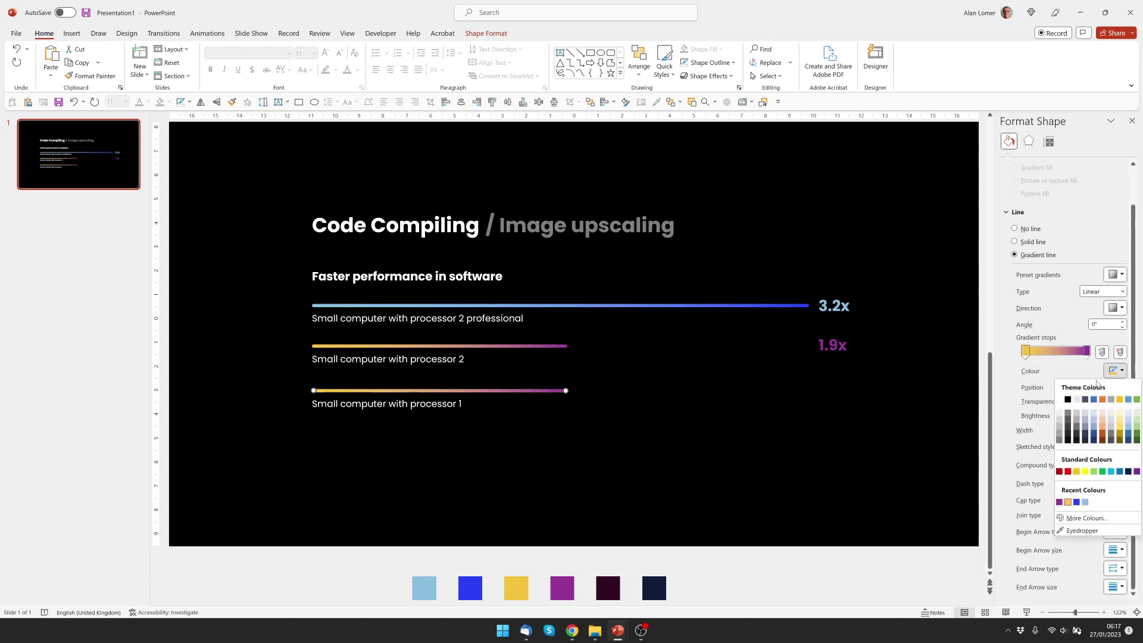
click(1067, 399)
click(1088, 351)
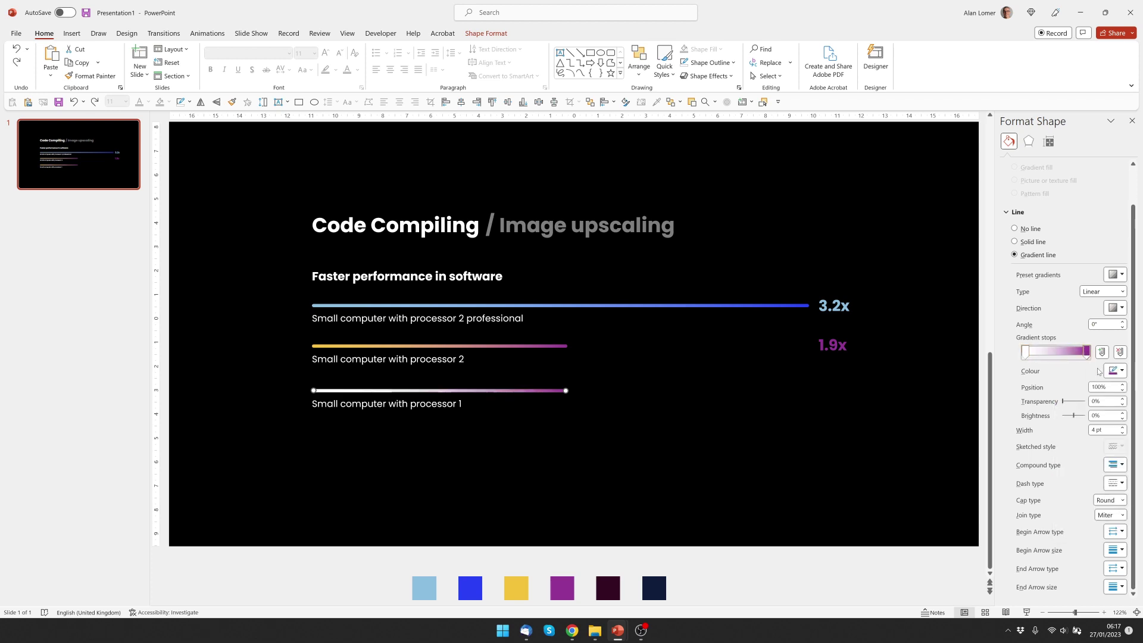
click(1117, 370)
Make the bottom bar fade to black, then distribute all three bars vertically
click(1068, 399)
click(715, 452)
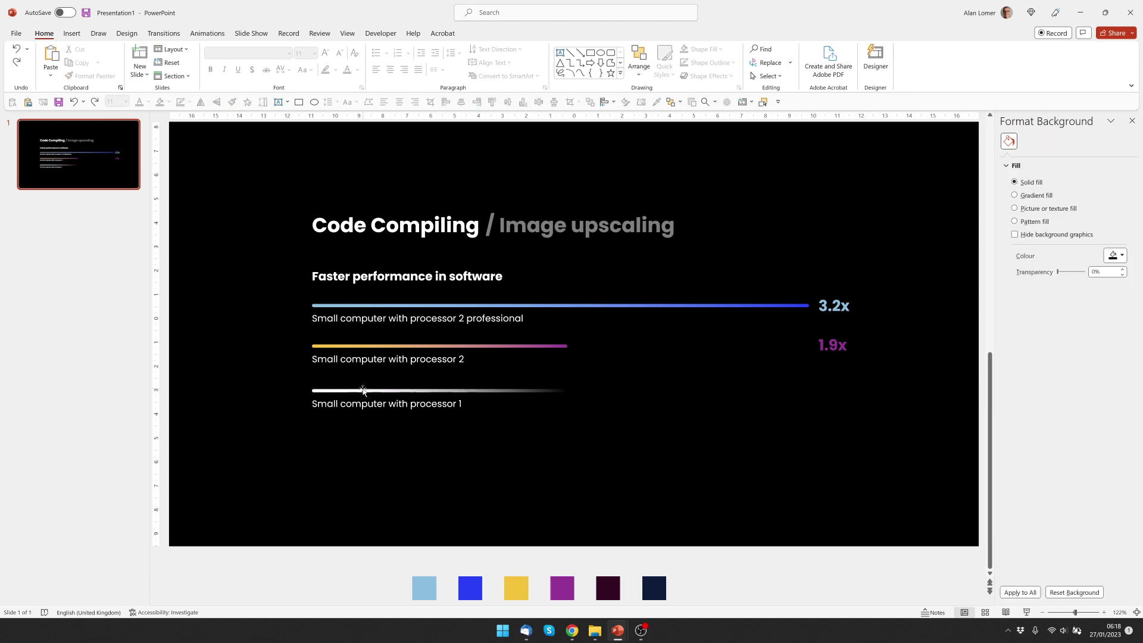
click(363, 391)
shift+click(364, 346)
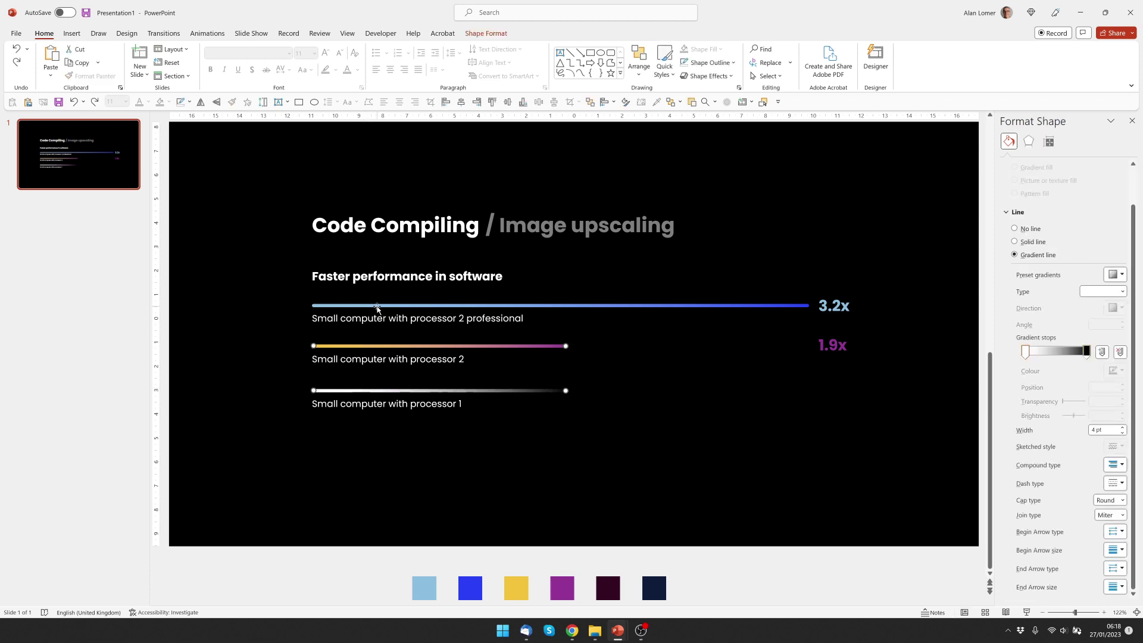
shift+click(377, 305)
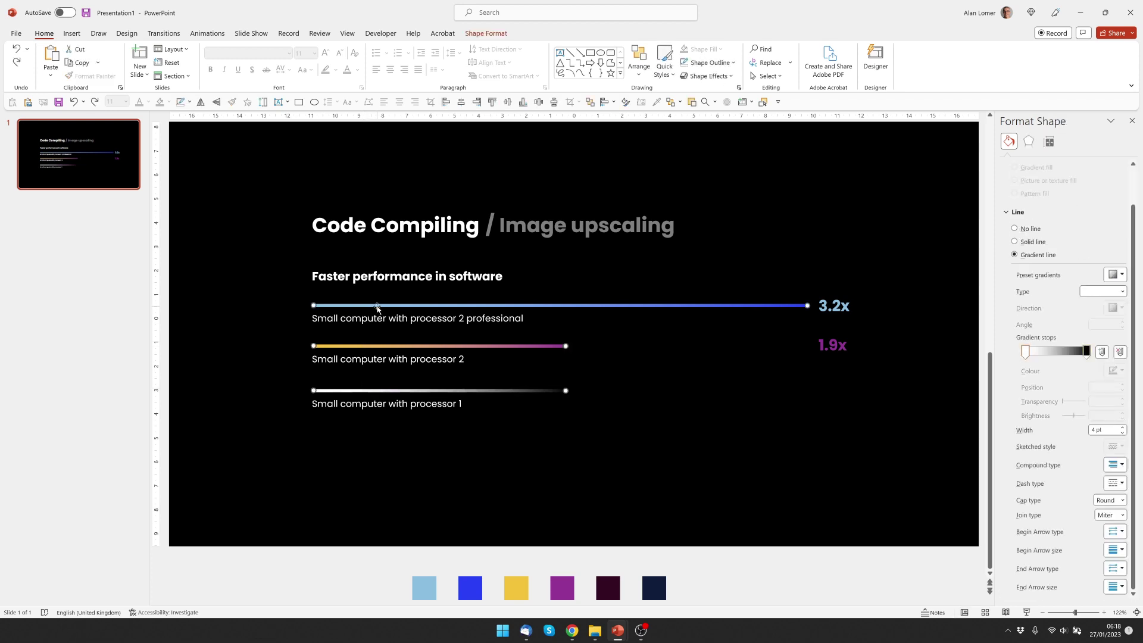
click(554, 103)
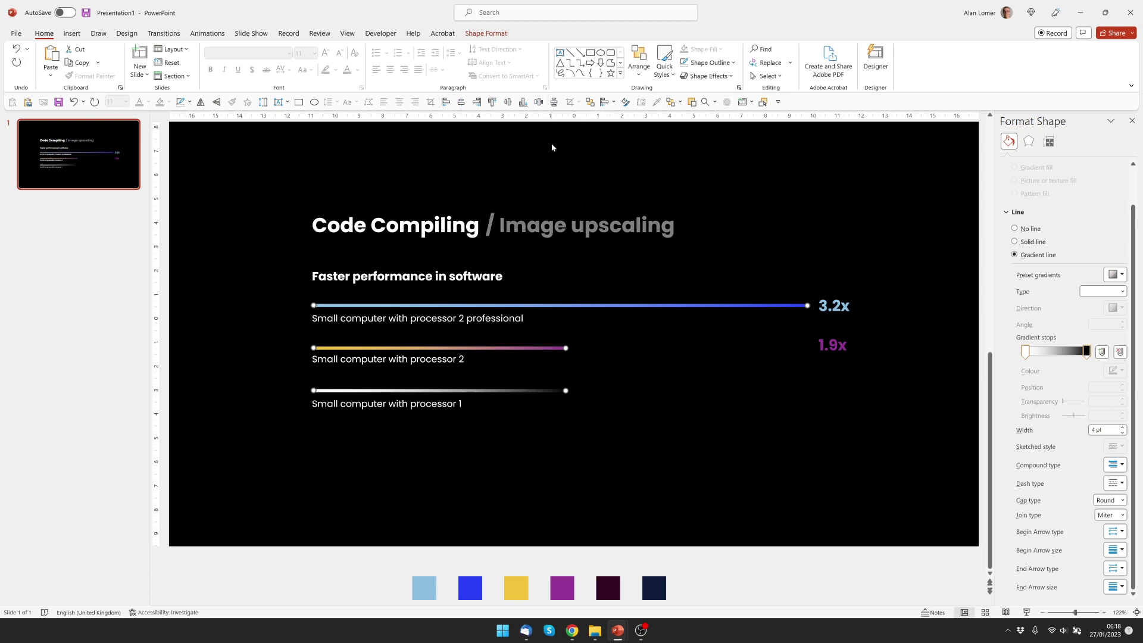
click(266, 426)
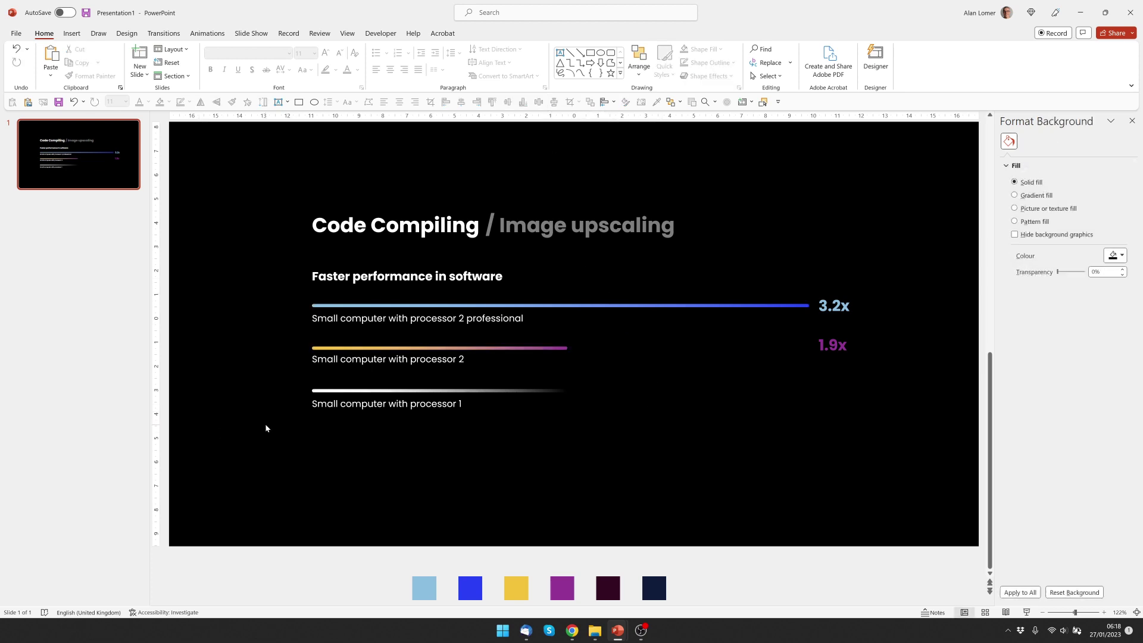
Draw a rounded rectangle over most of the slide and nudge it slightly up and left
click(611, 53)
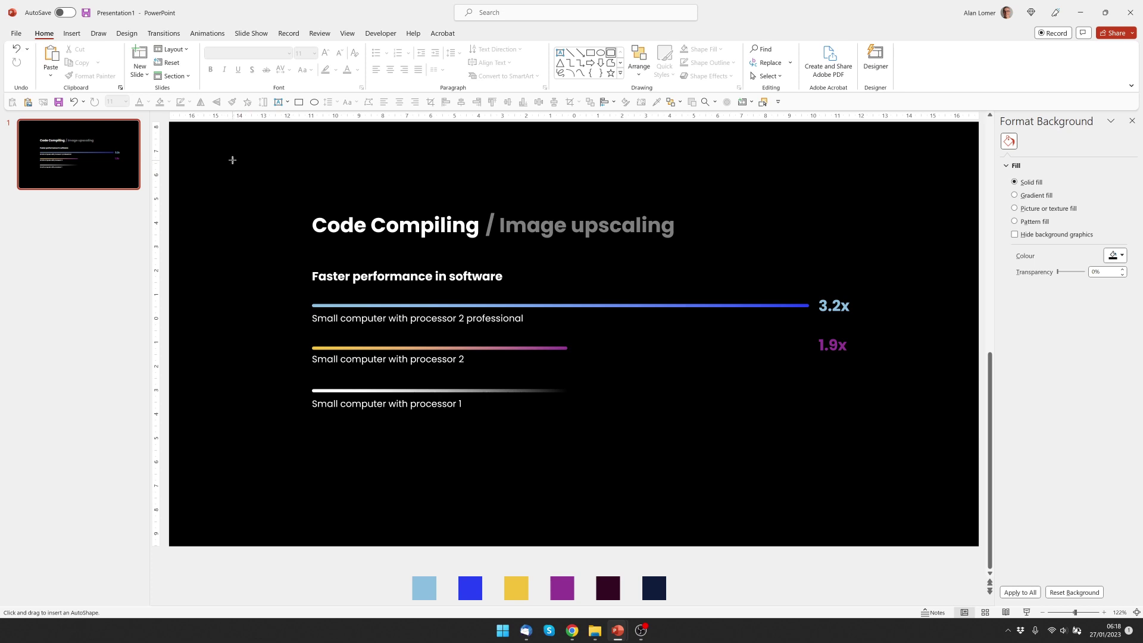
drag(232, 159, 928, 511)
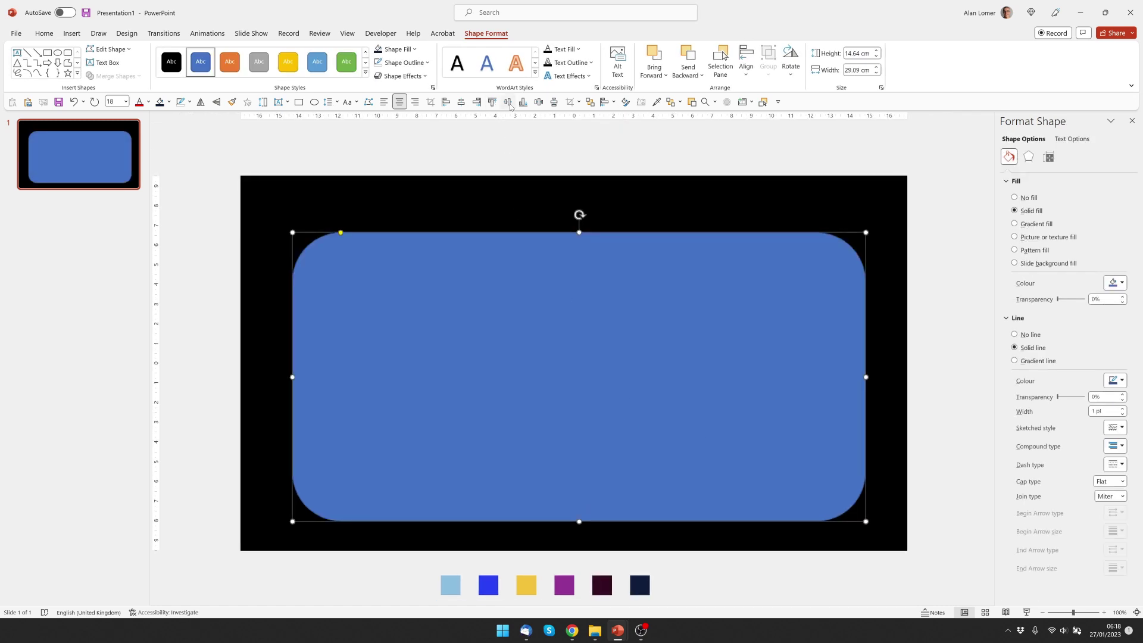
drag(439, 258, 434, 244)
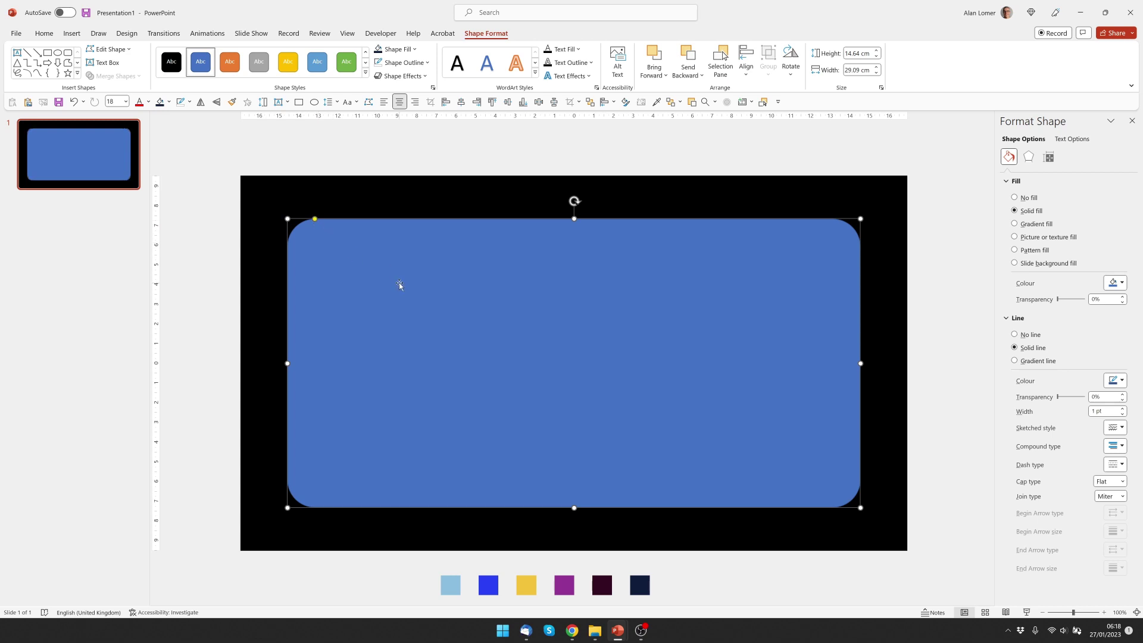
Fill the rectangle with a 135° gradient from the navy swatch to the dark maroon swatch
click(1026, 226)
double_click(1101, 332)
text(135)
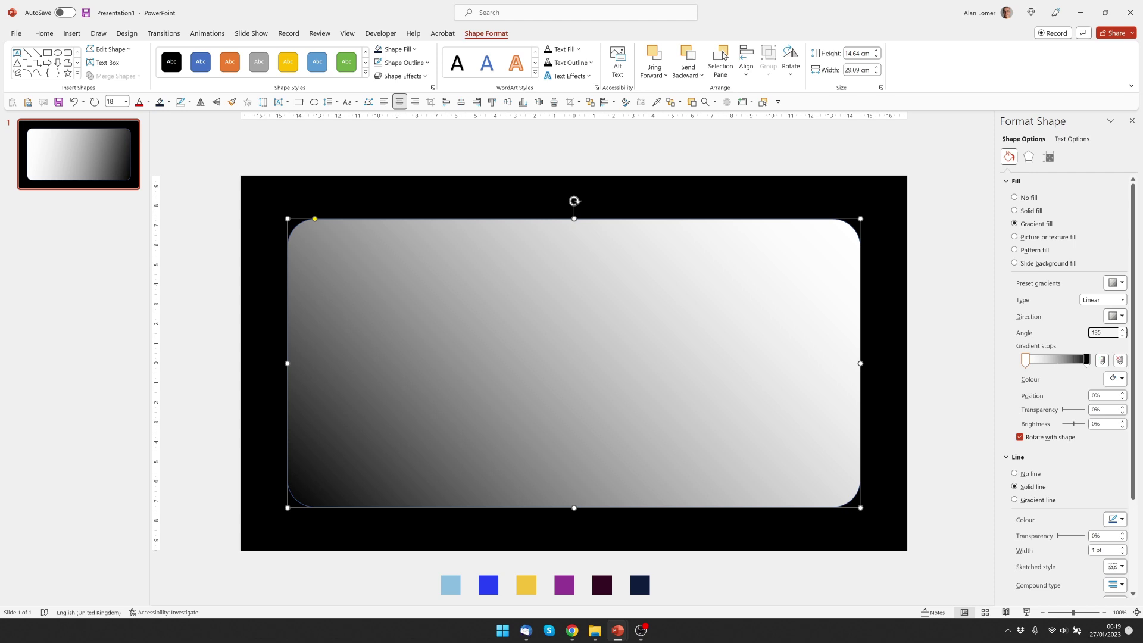
click(1026, 360)
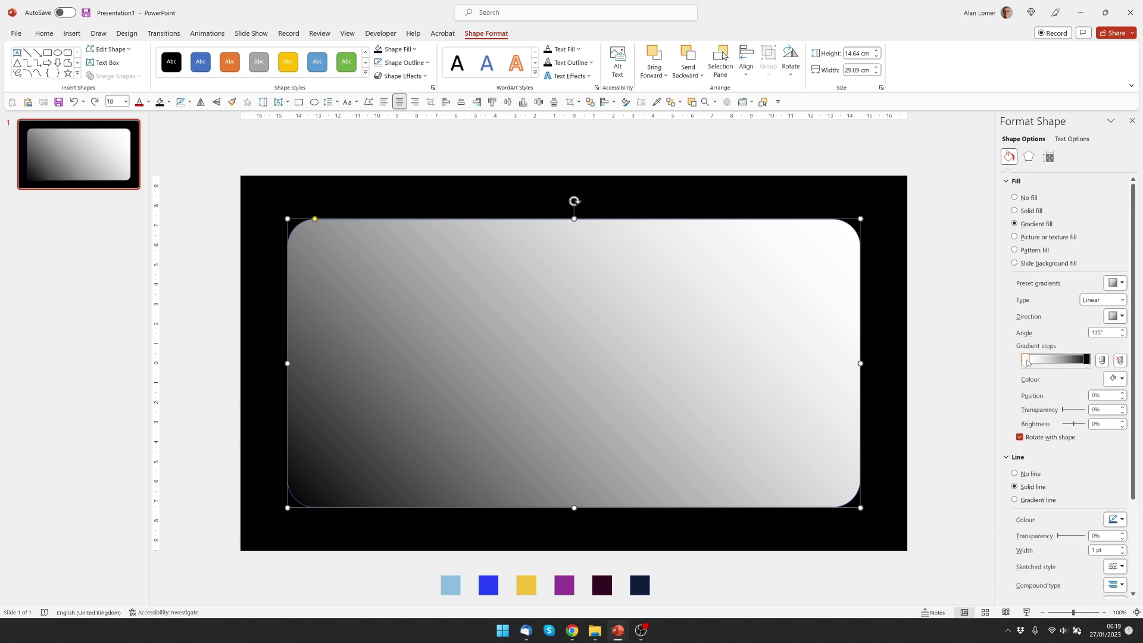
click(1117, 379)
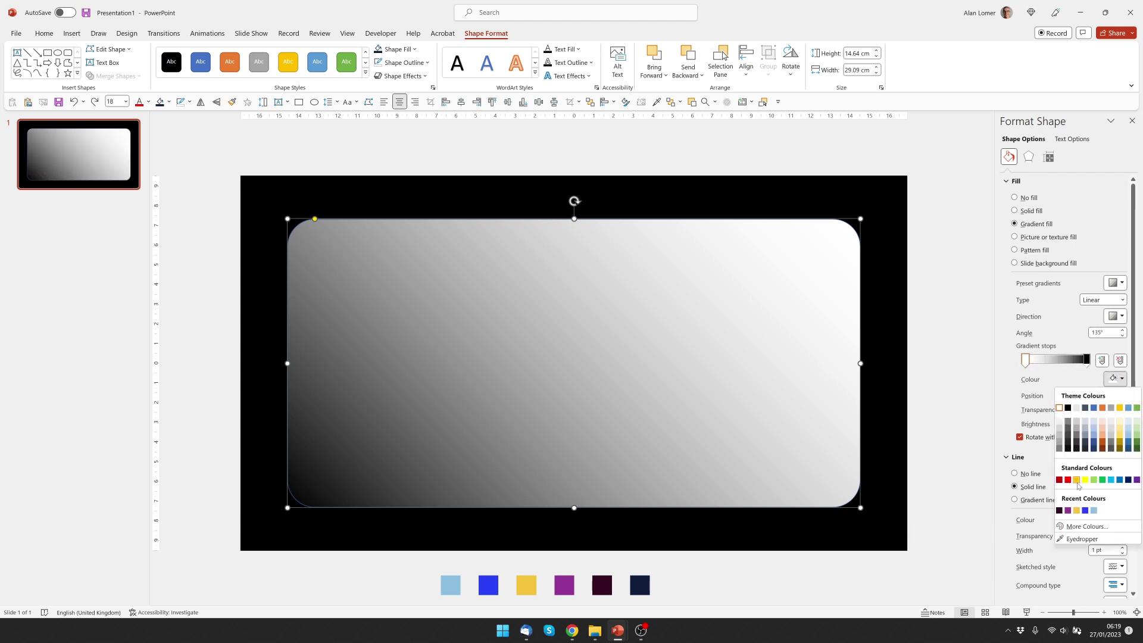
click(1087, 540)
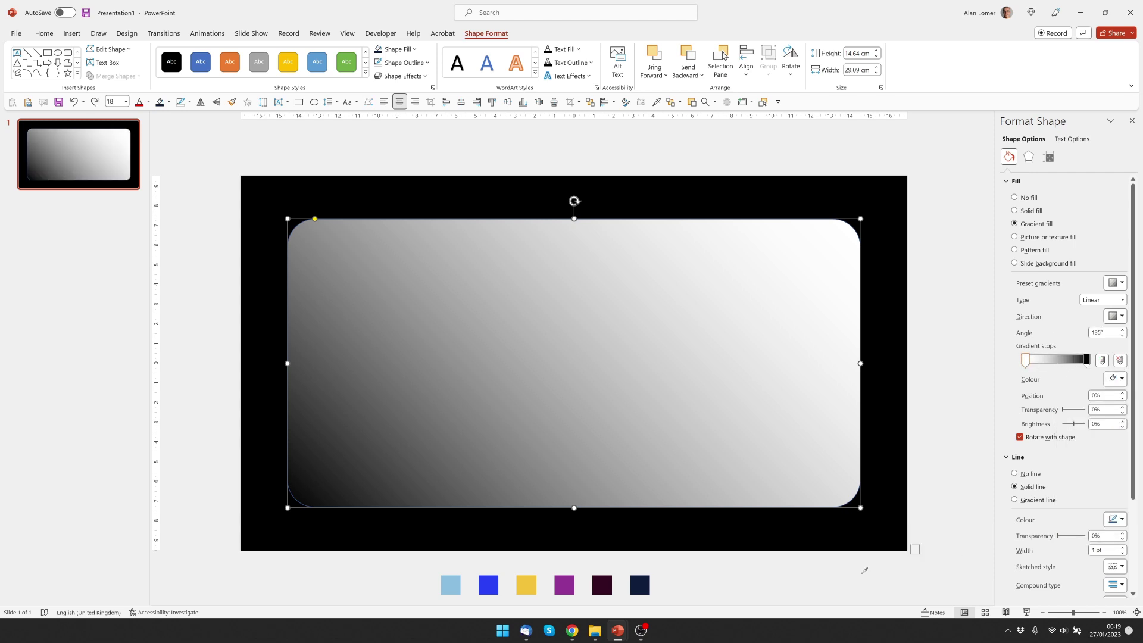
click(640, 582)
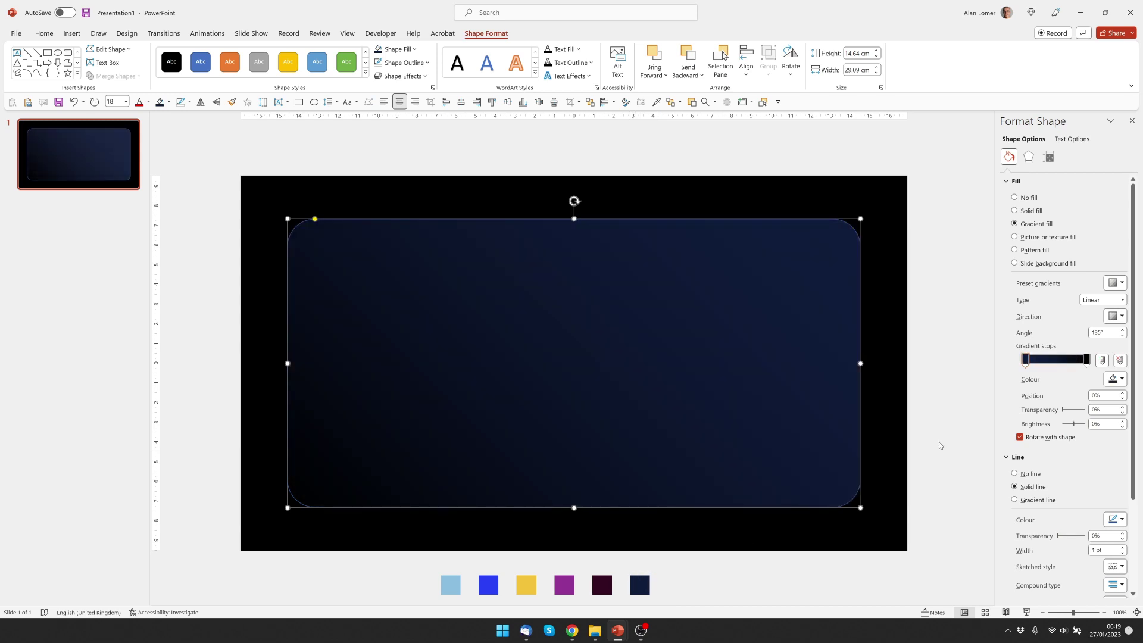
click(1111, 381)
click(1085, 539)
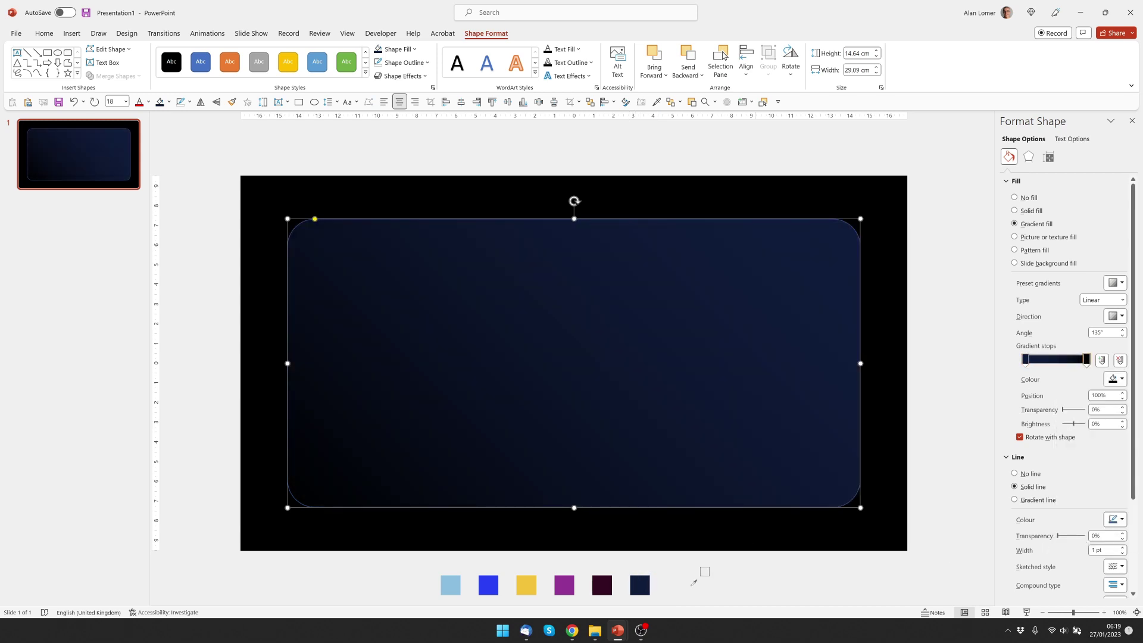
click(603, 587)
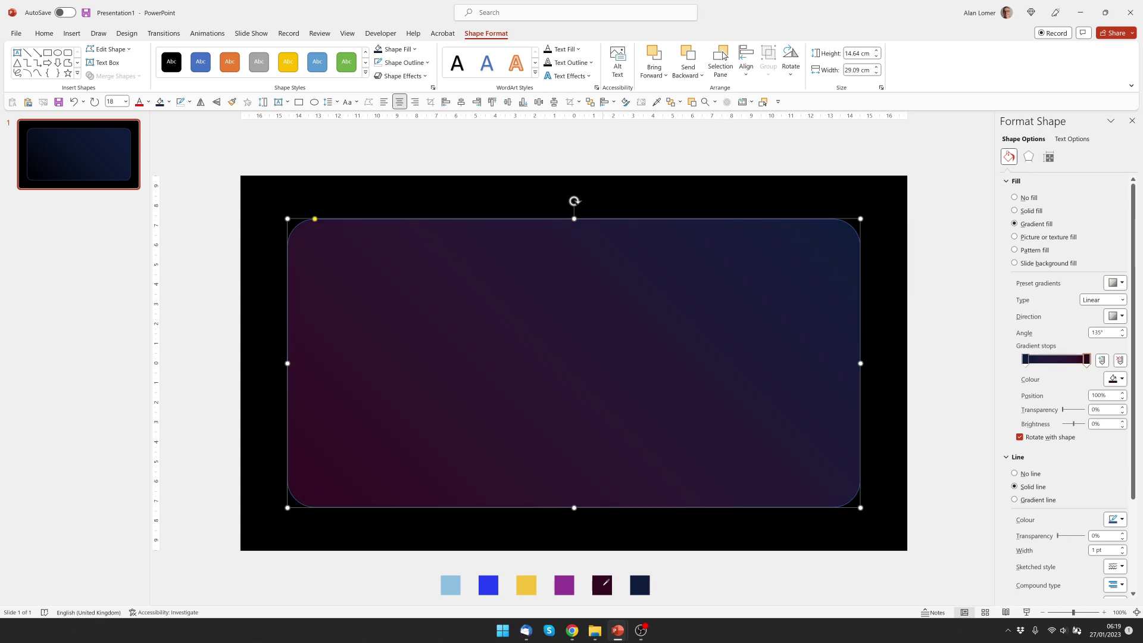
Remove the rectangle's outline and send it behind the slide text
click(44, 33)
click(709, 62)
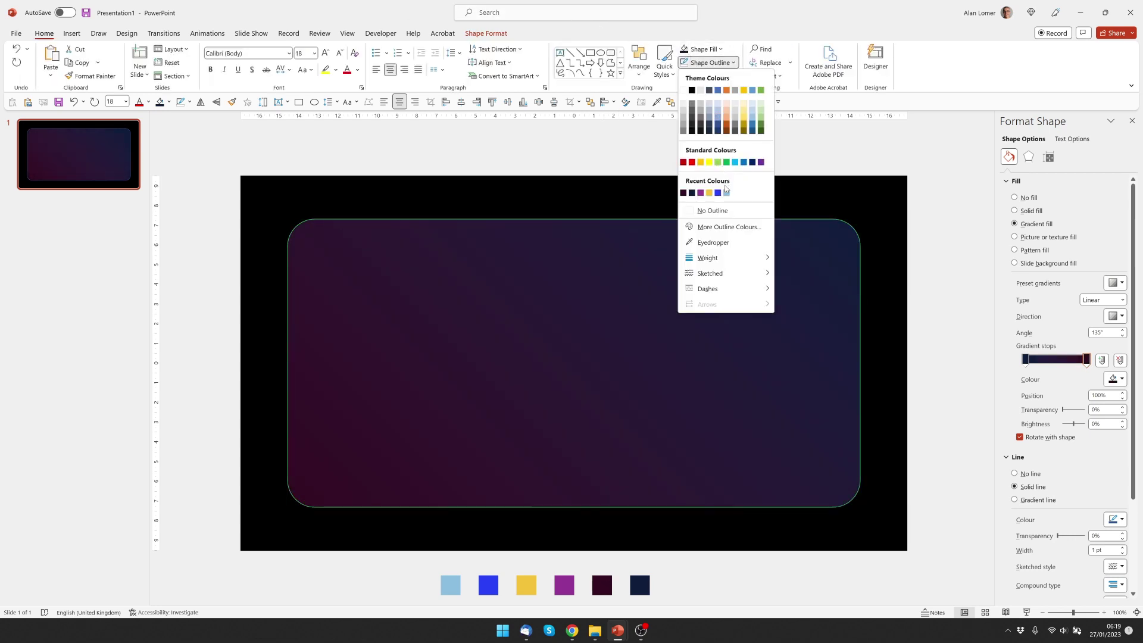
click(715, 211)
right_click(576, 230)
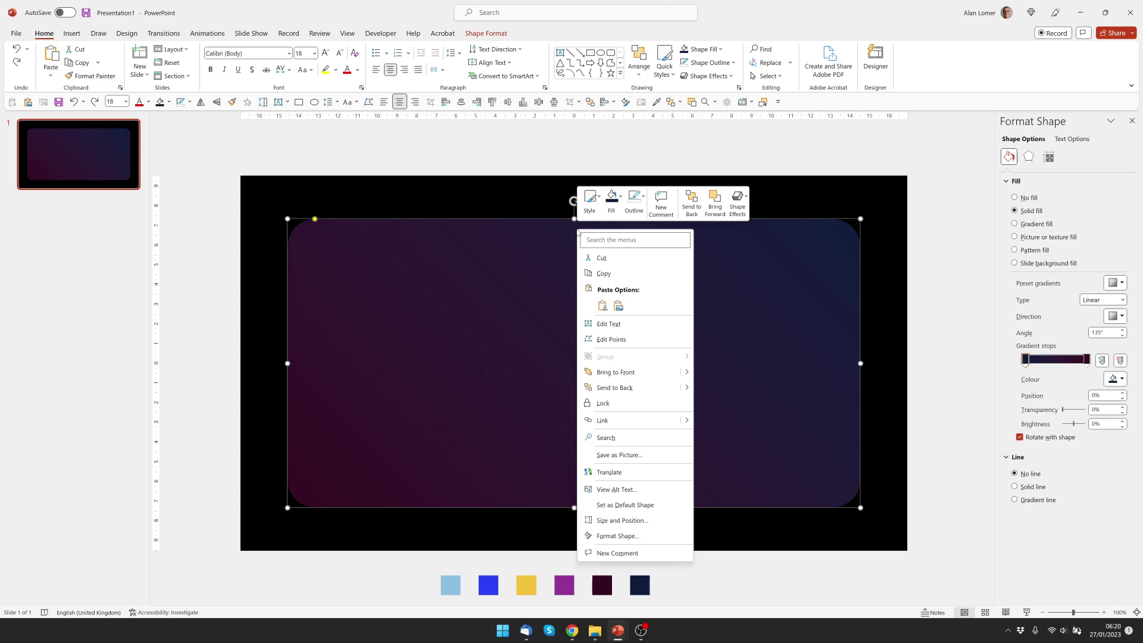
click(608, 387)
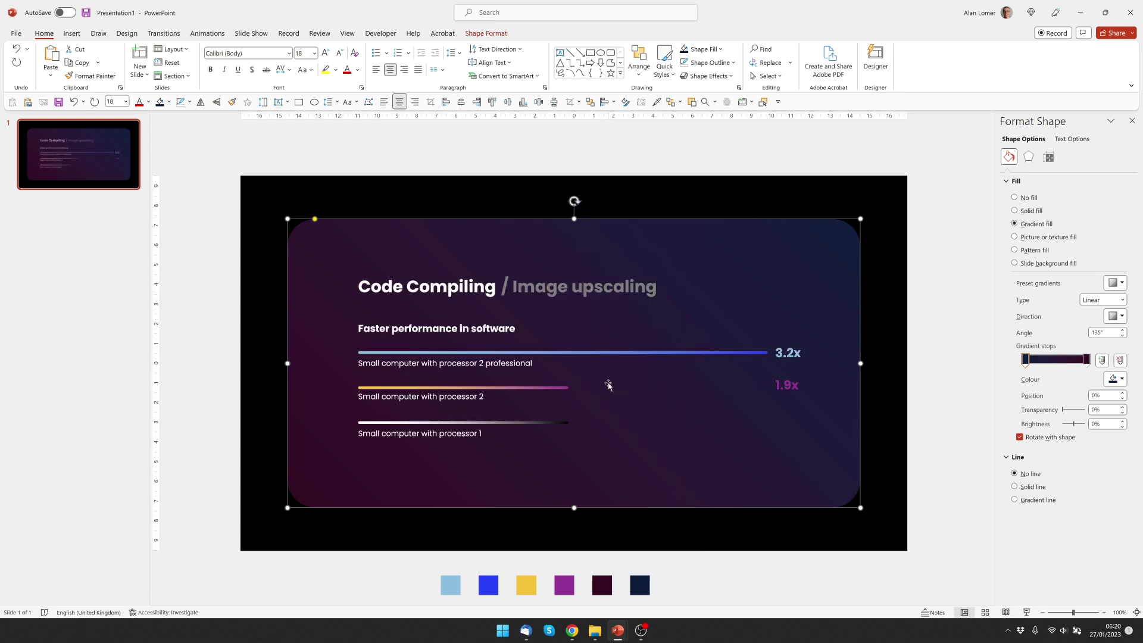
click(211, 407)
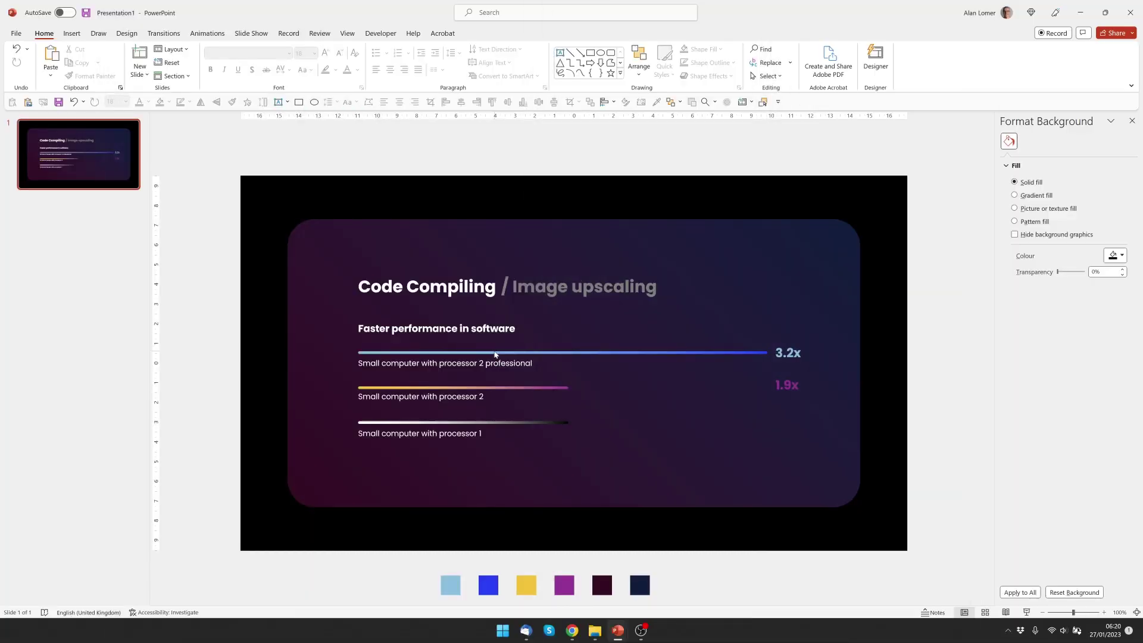
Give all three speed bars a Wipe entrance animation from the left
click(494, 353)
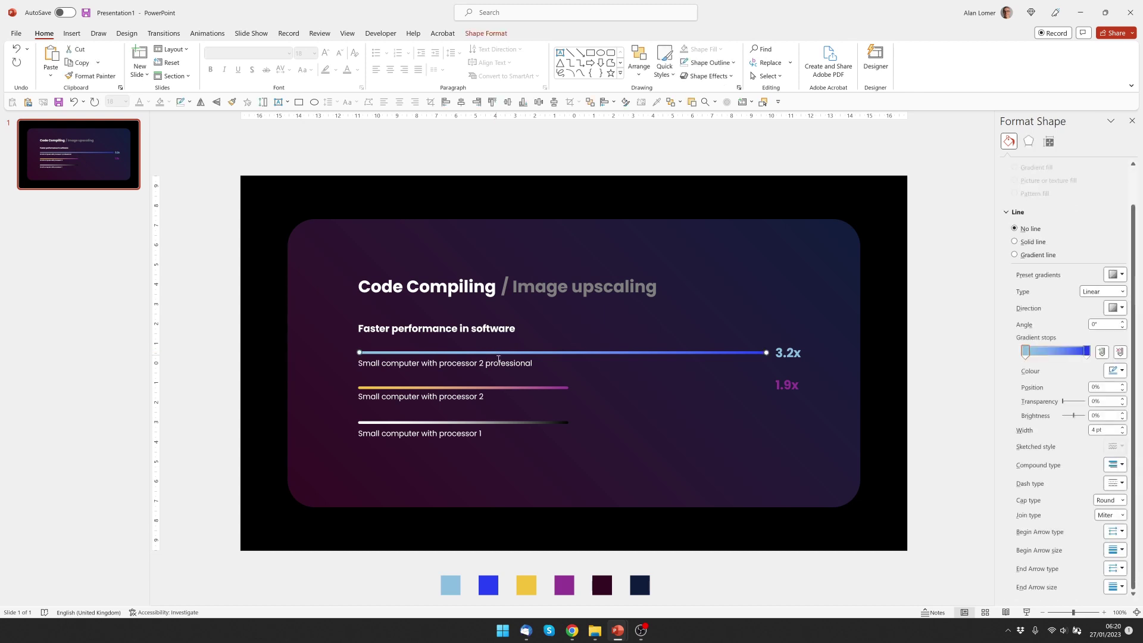
click(501, 389)
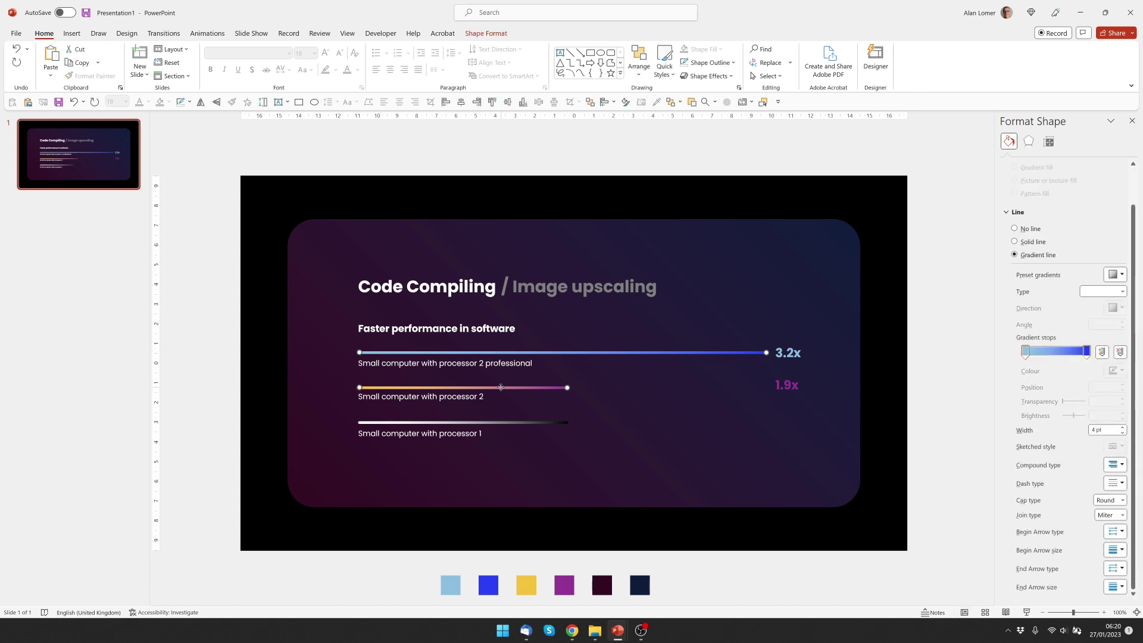
shift+click(502, 422)
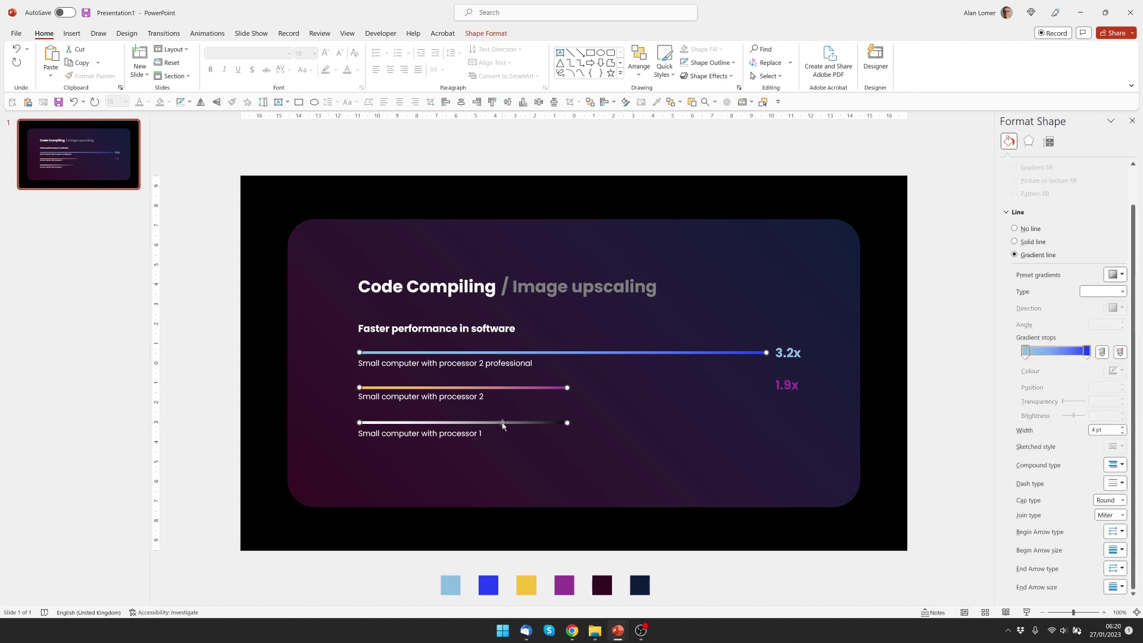
click(207, 33)
click(322, 59)
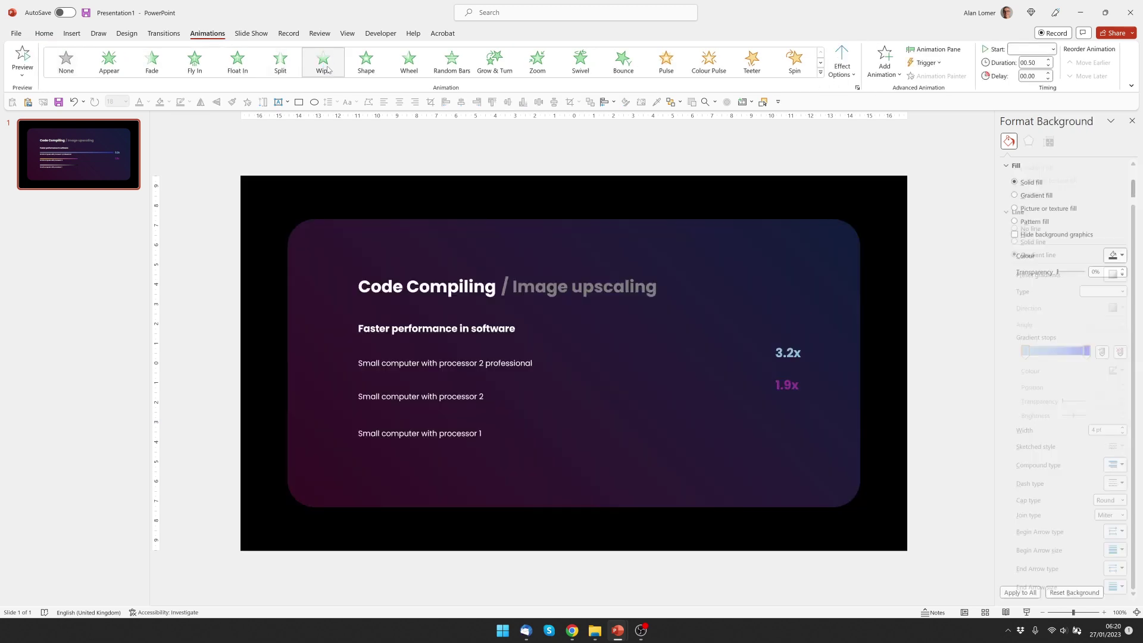
click(841, 67)
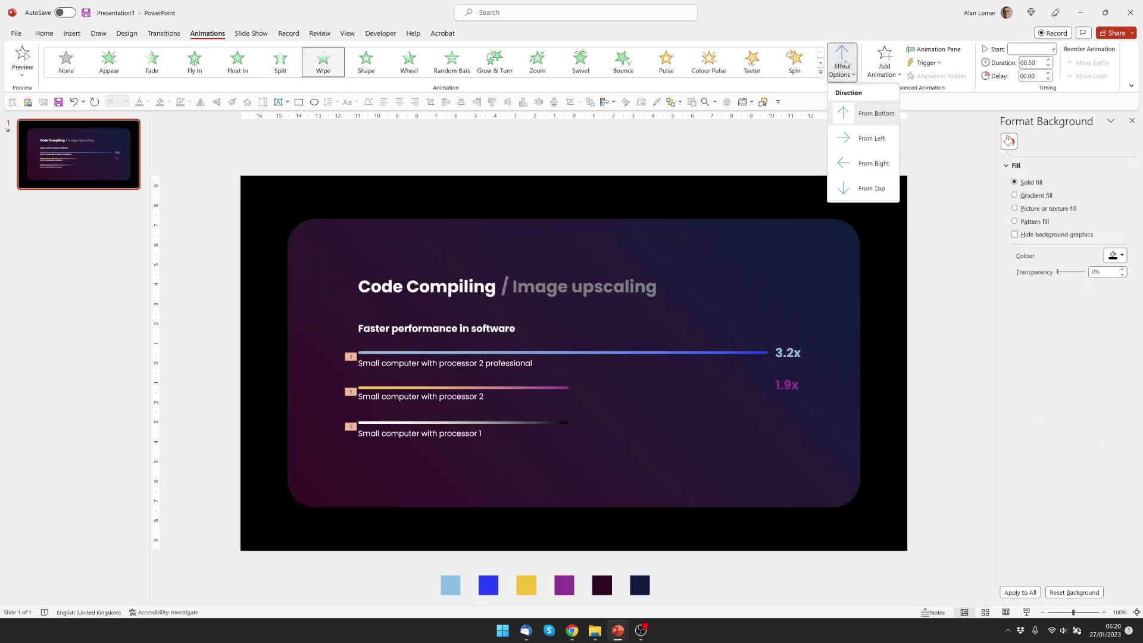
click(859, 137)
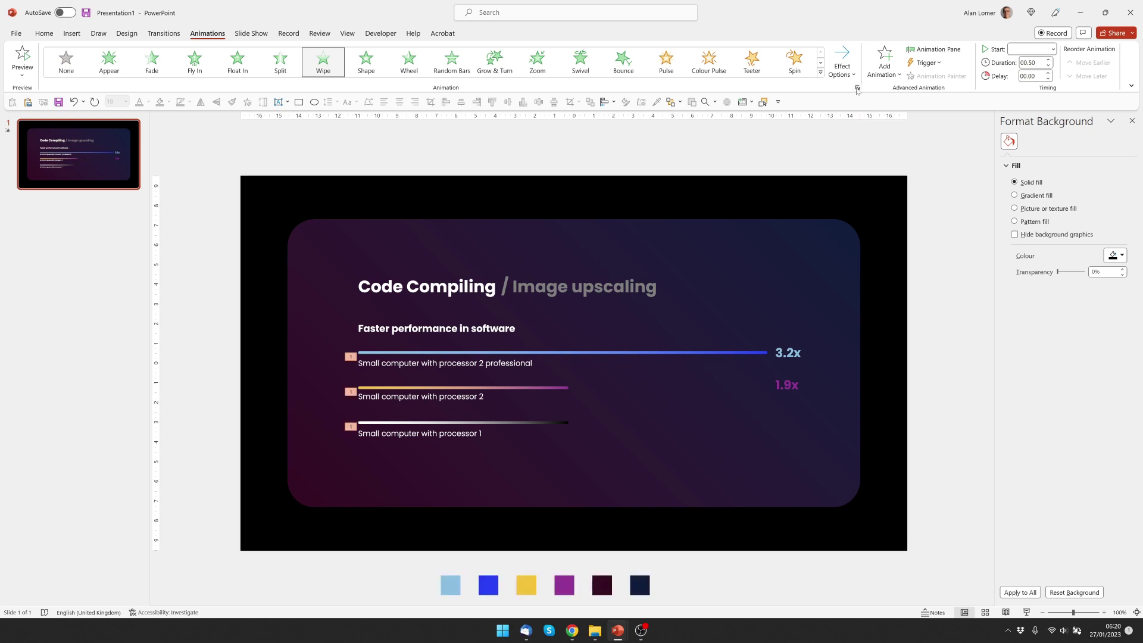
Set the bar animations to start With Previous
click(939, 49)
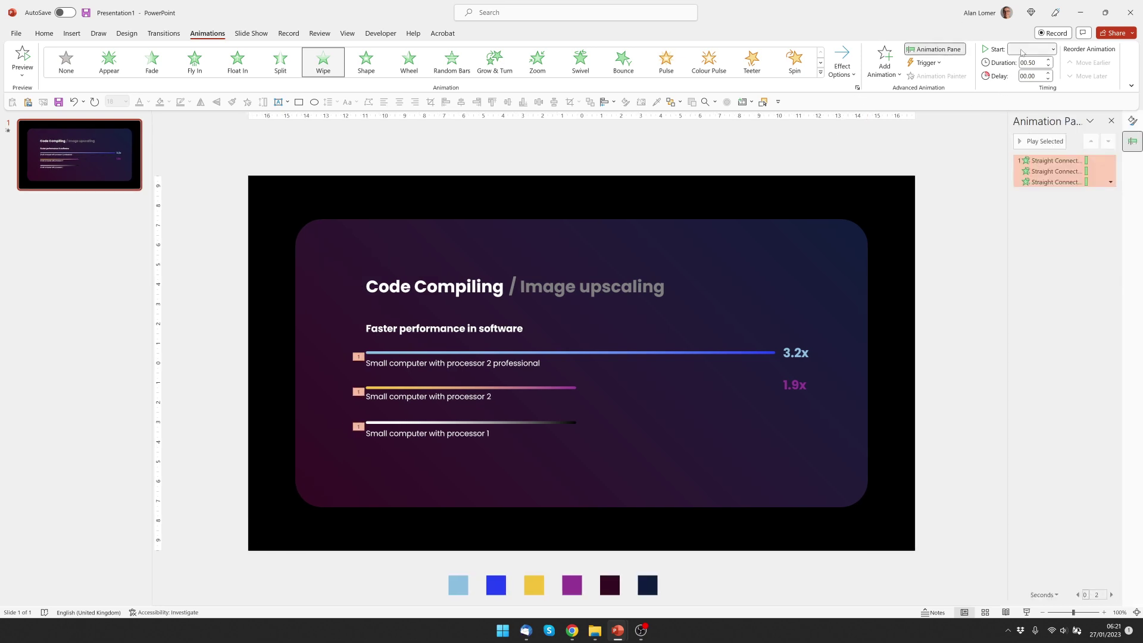
click(1052, 50)
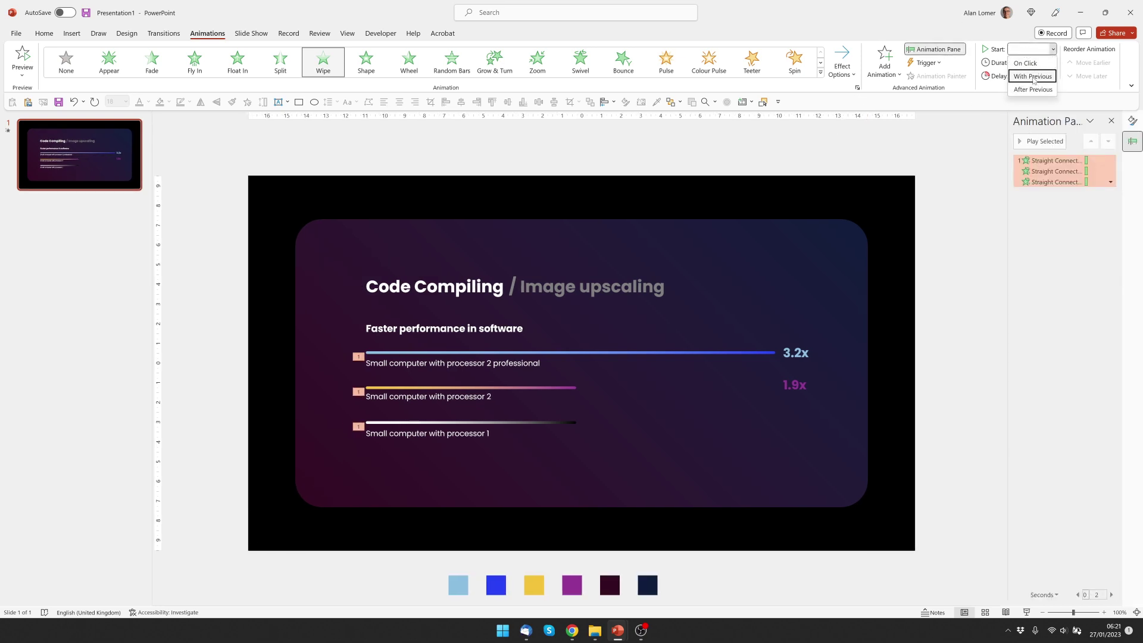
click(1033, 76)
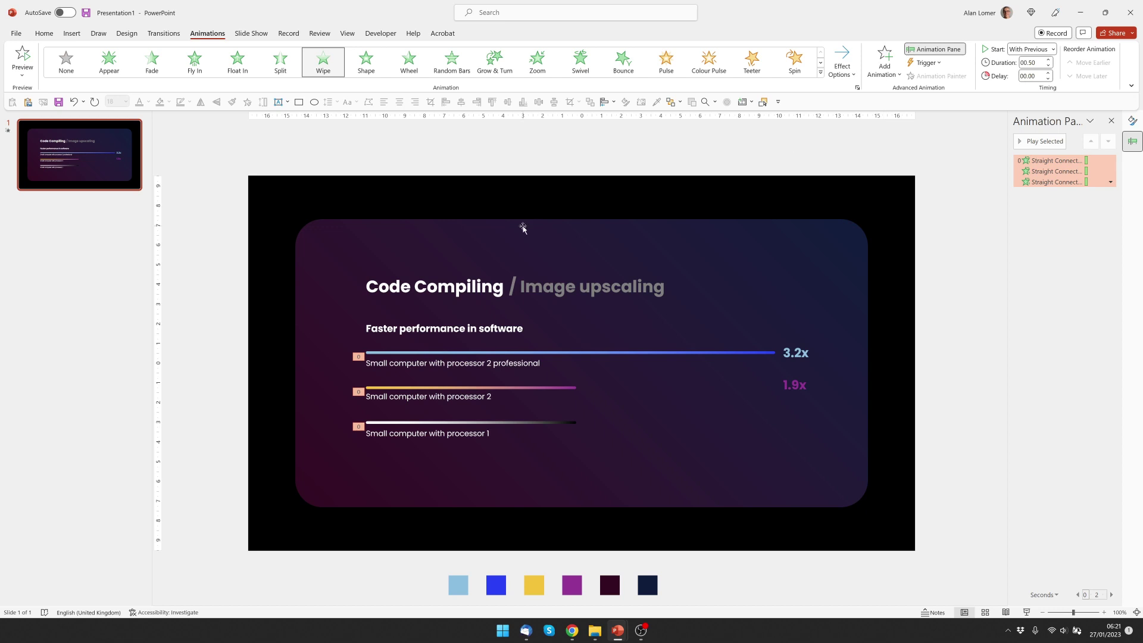
click(573, 422)
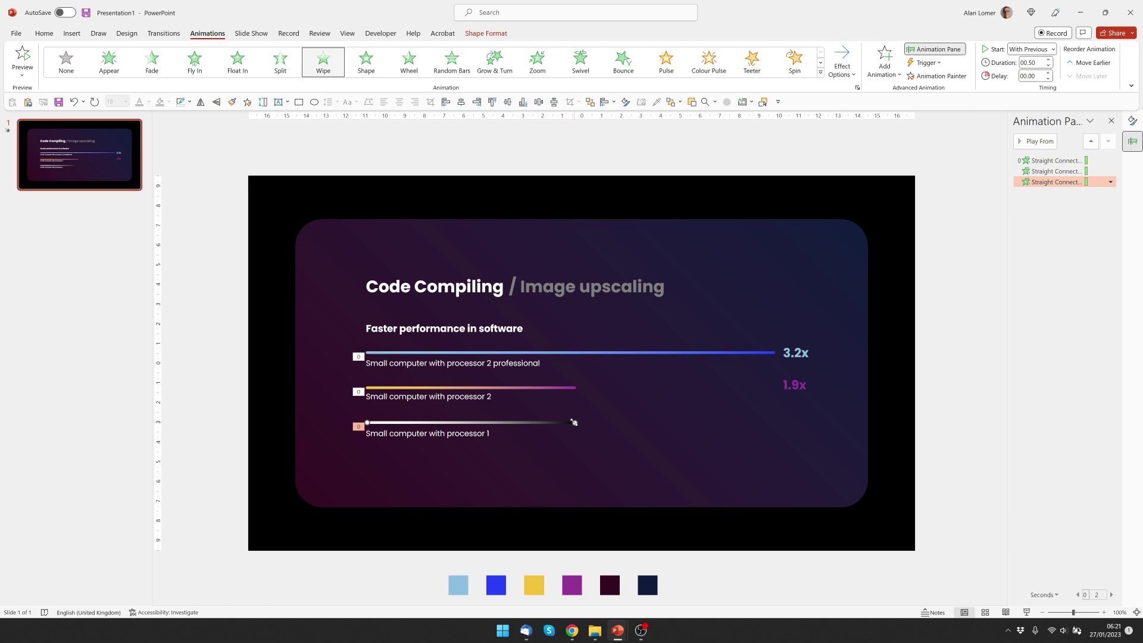
click(562, 419)
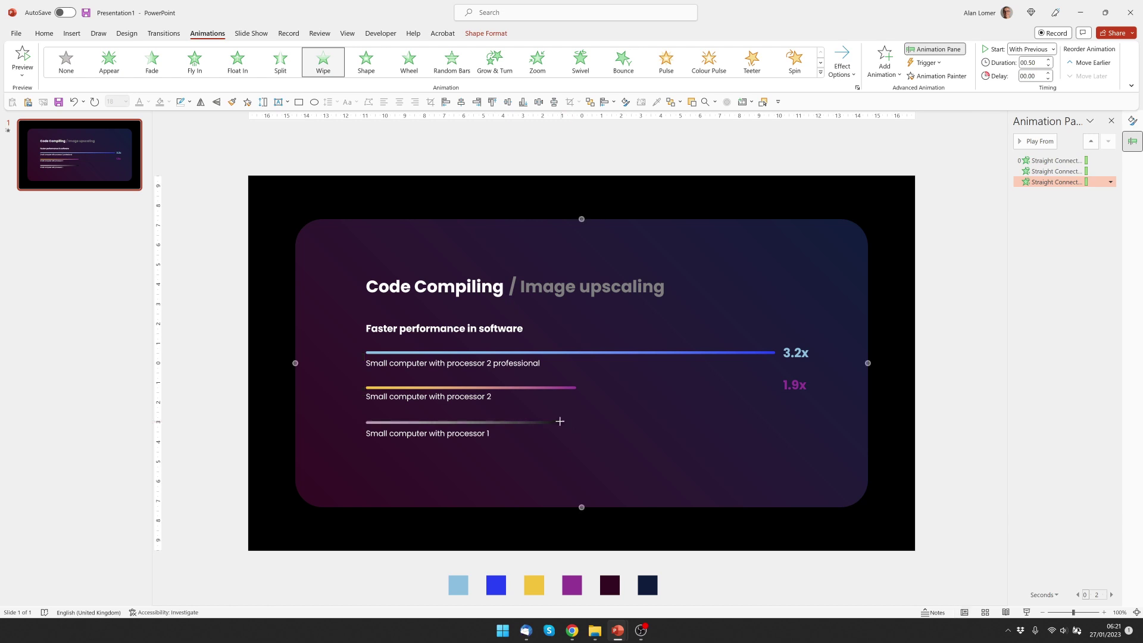
click(525, 422)
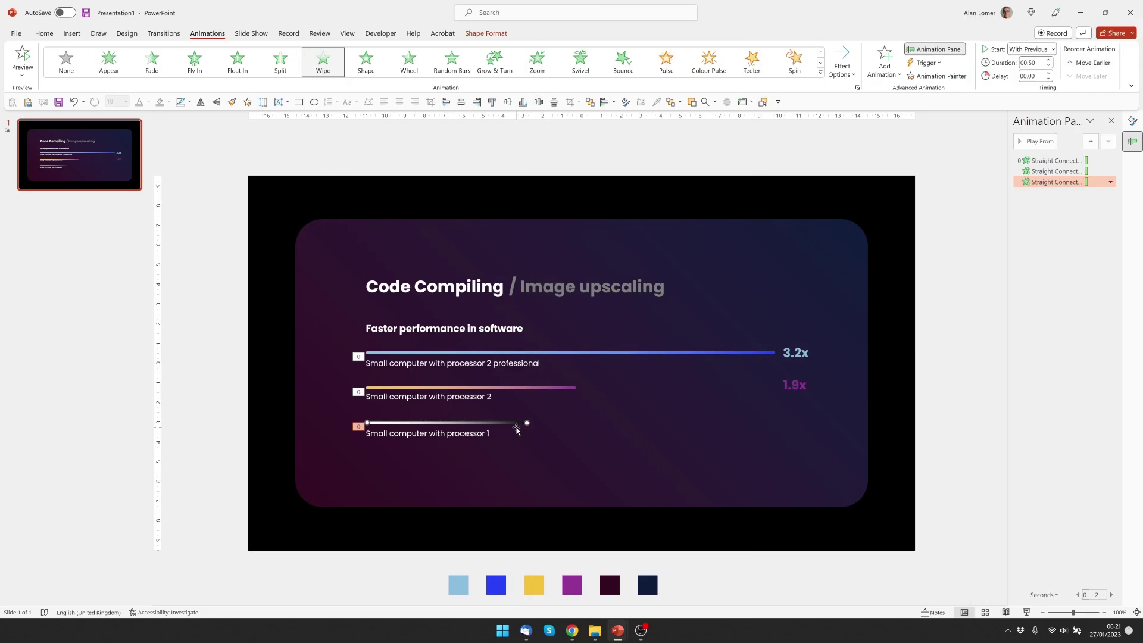
click(92, 168)
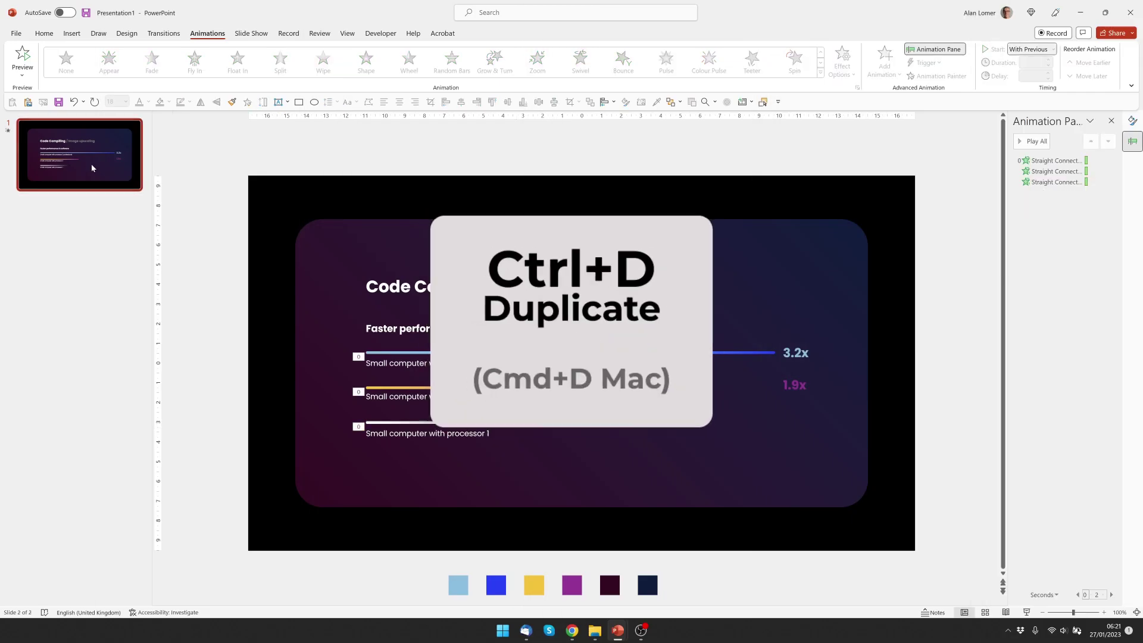
Duplicate slide 1 and make the Image upscaling heading white on the copy
key(ctrl+d)
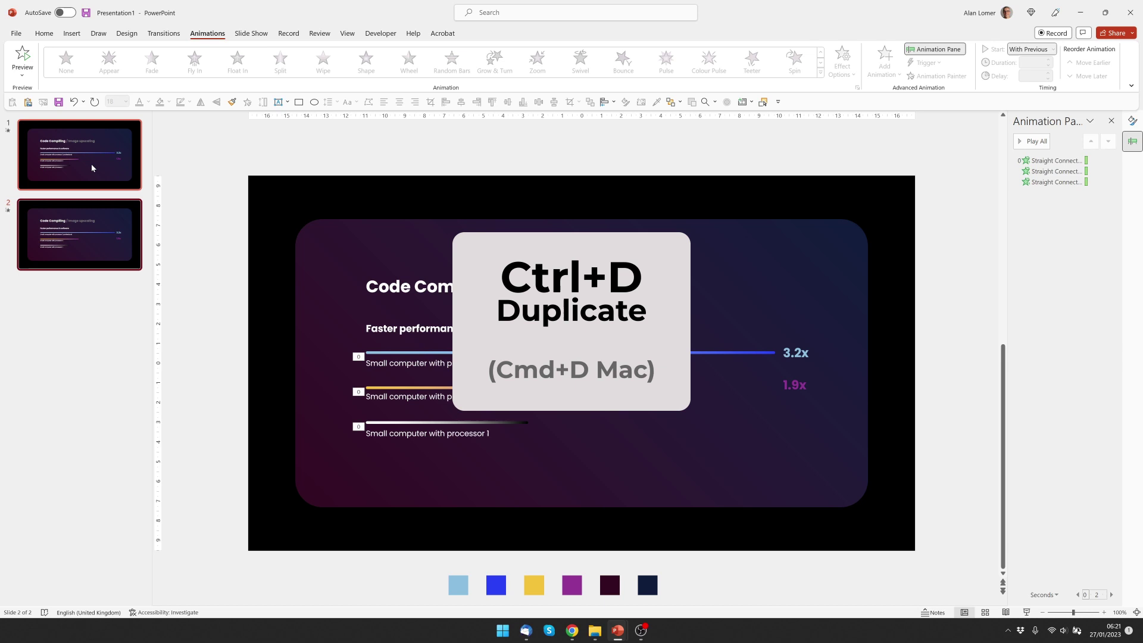
click(592, 286)
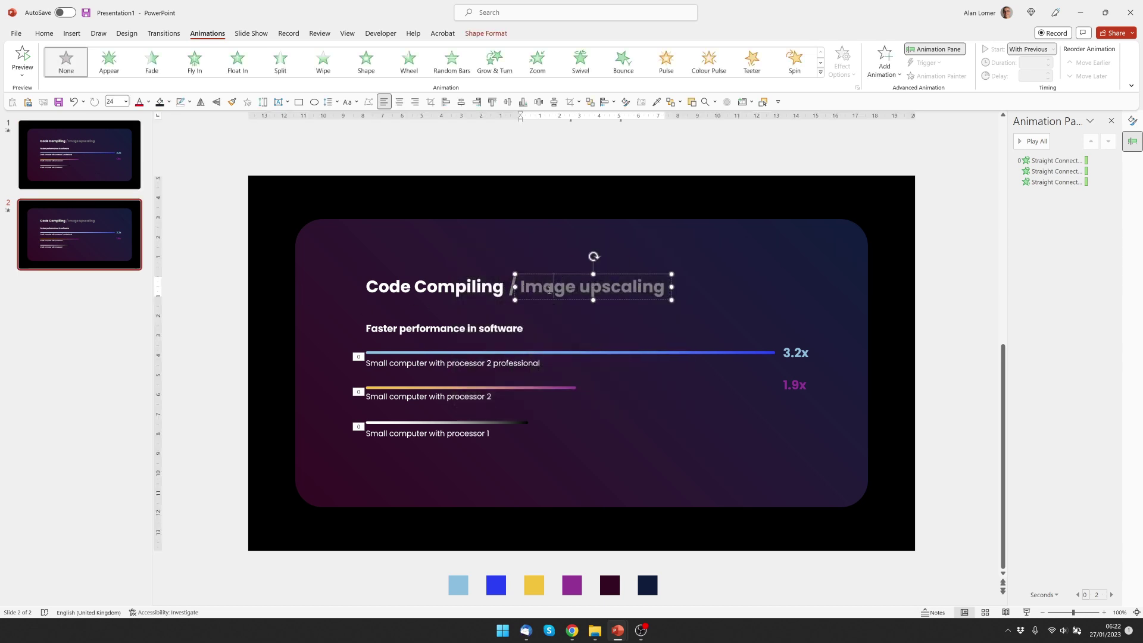
drag(522, 286, 666, 287)
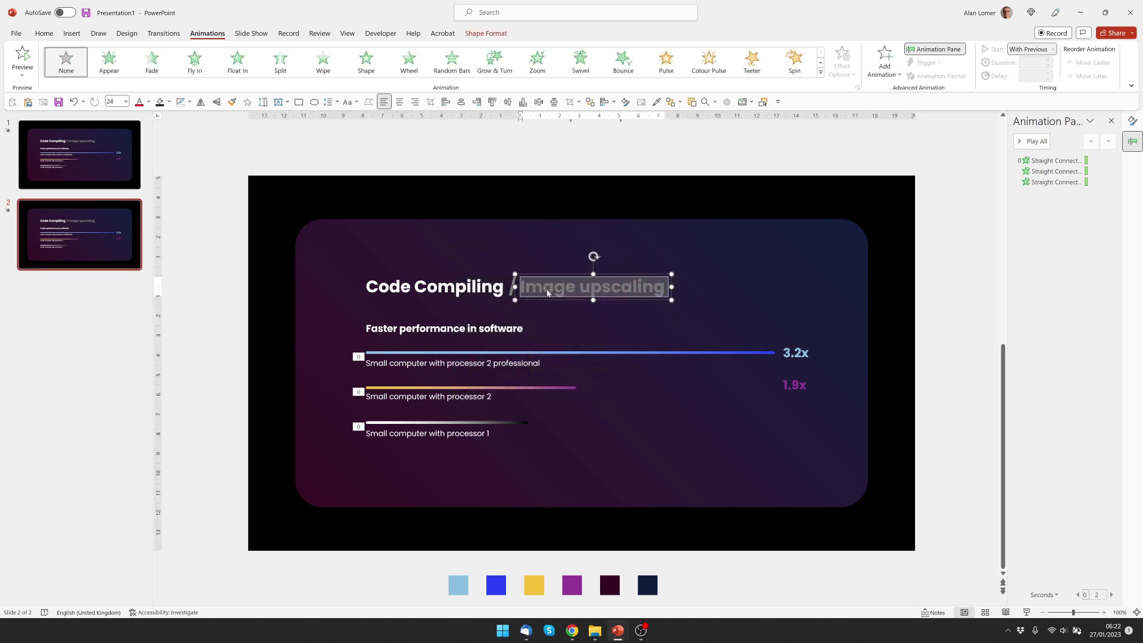
click(148, 102)
click(139, 131)
Eyedrop the slash's grey onto the Code Compiling heading text
triple_click(407, 295)
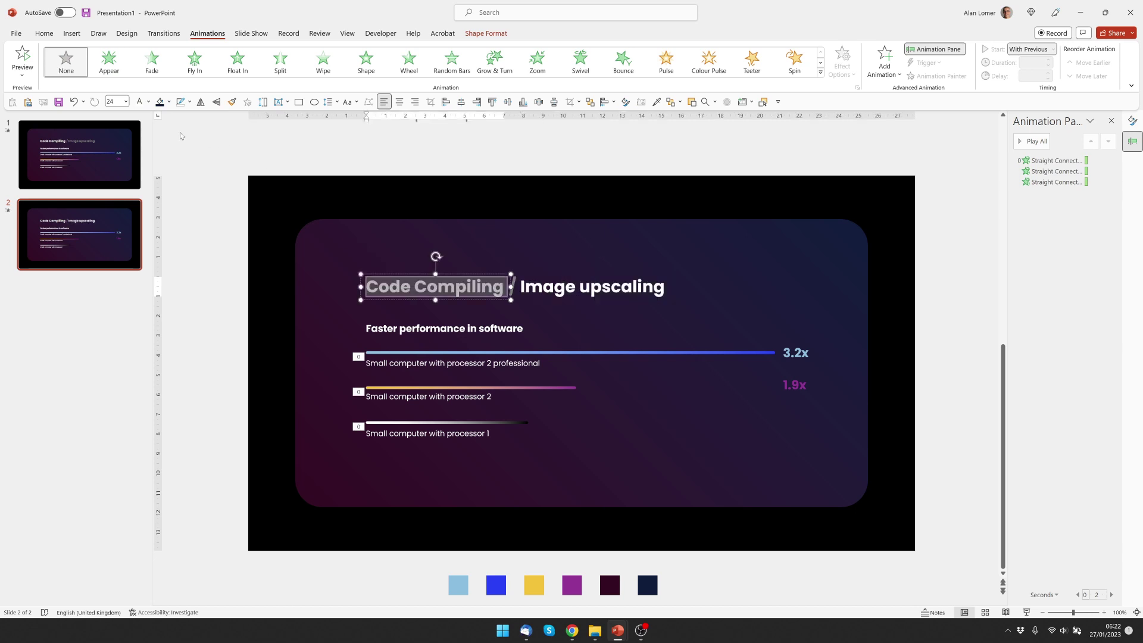
click(149, 101)
click(176, 266)
click(510, 293)
click(391, 154)
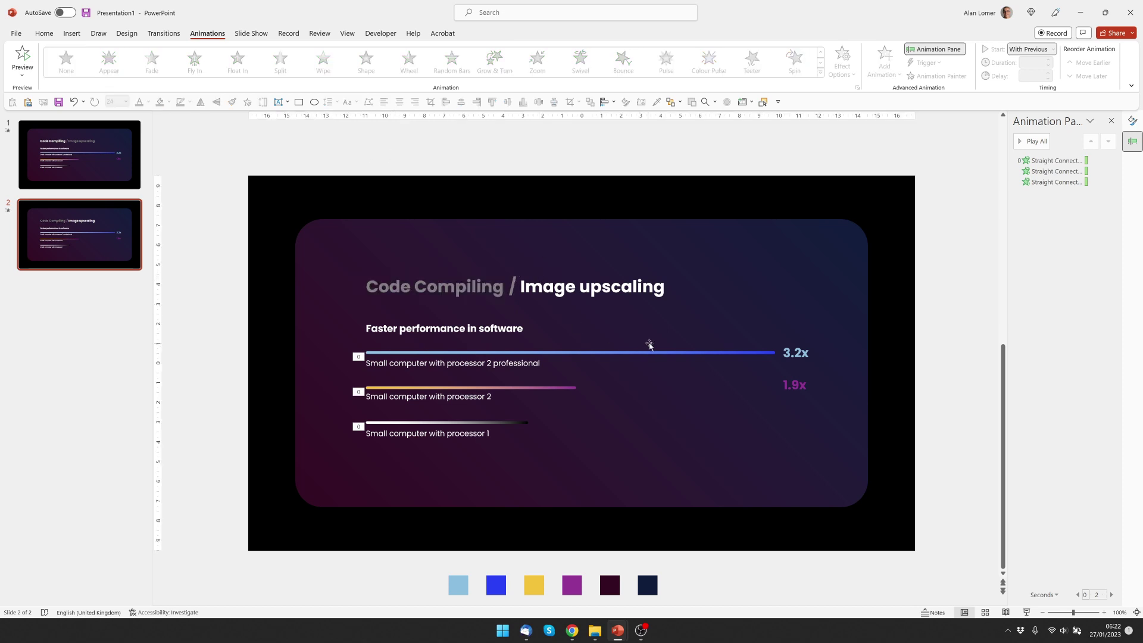
Change the slide 2 speed values so they read 5.2x and 4.9x
click(790, 353)
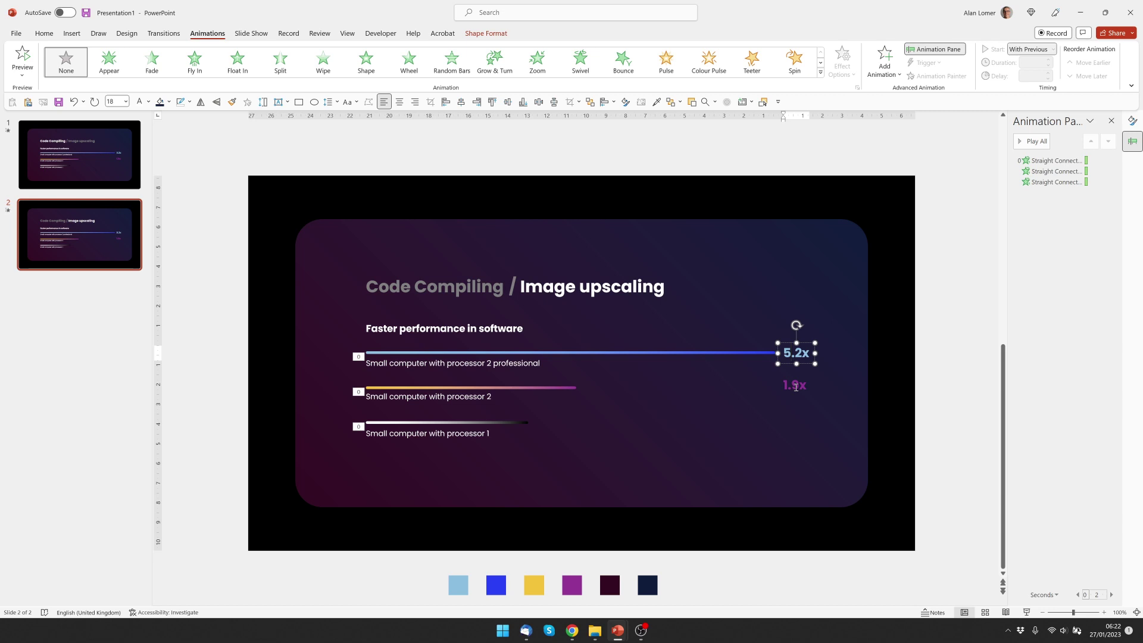
drag(798, 387, 776, 386)
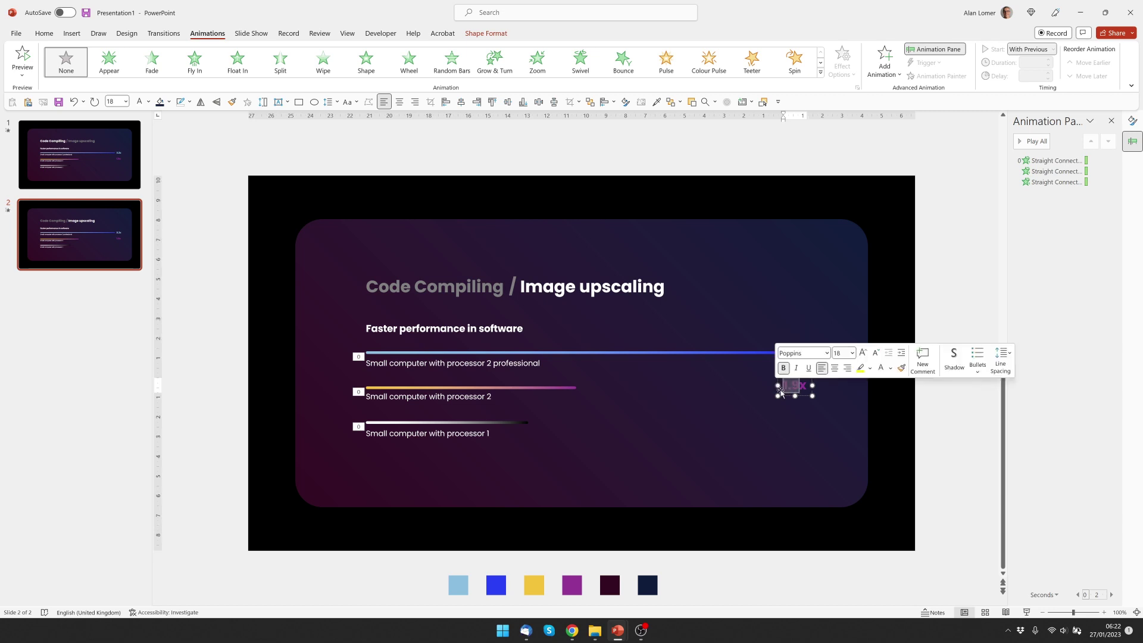
text(4.9)
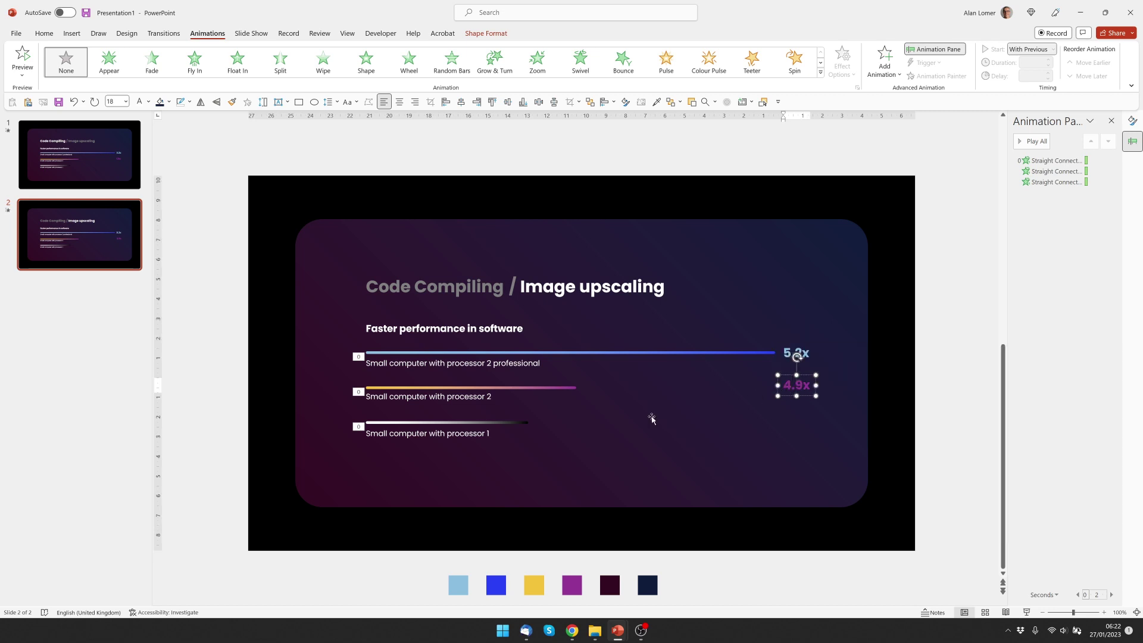
Lengthen the processor 2 bar and shorten the top bar to below it
click(574, 388)
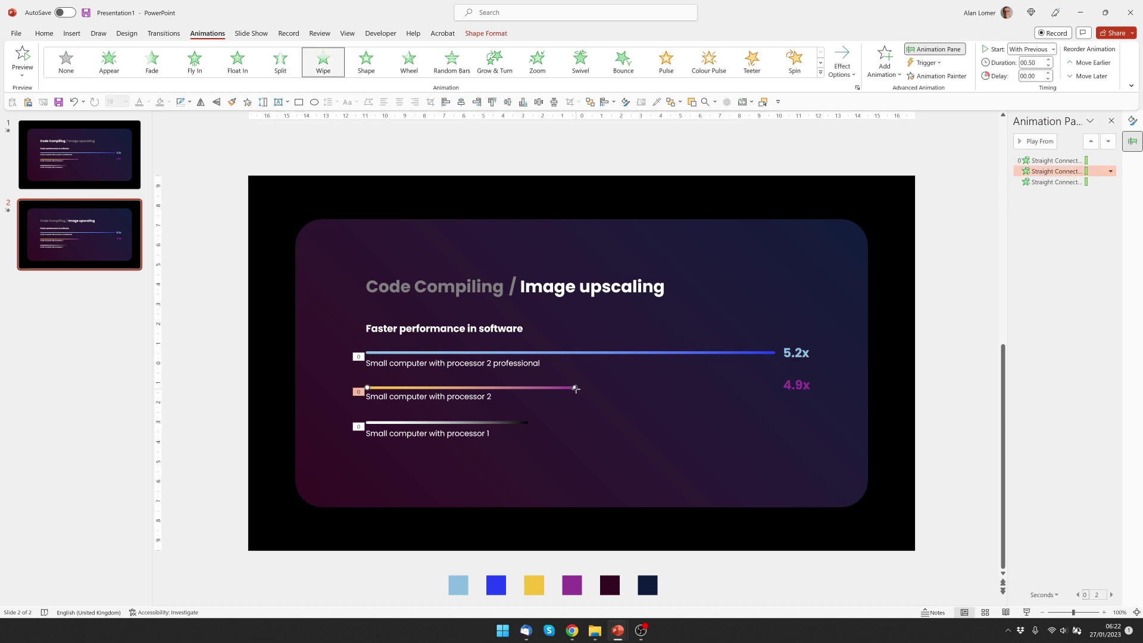
drag(577, 389, 621, 387)
click(772, 352)
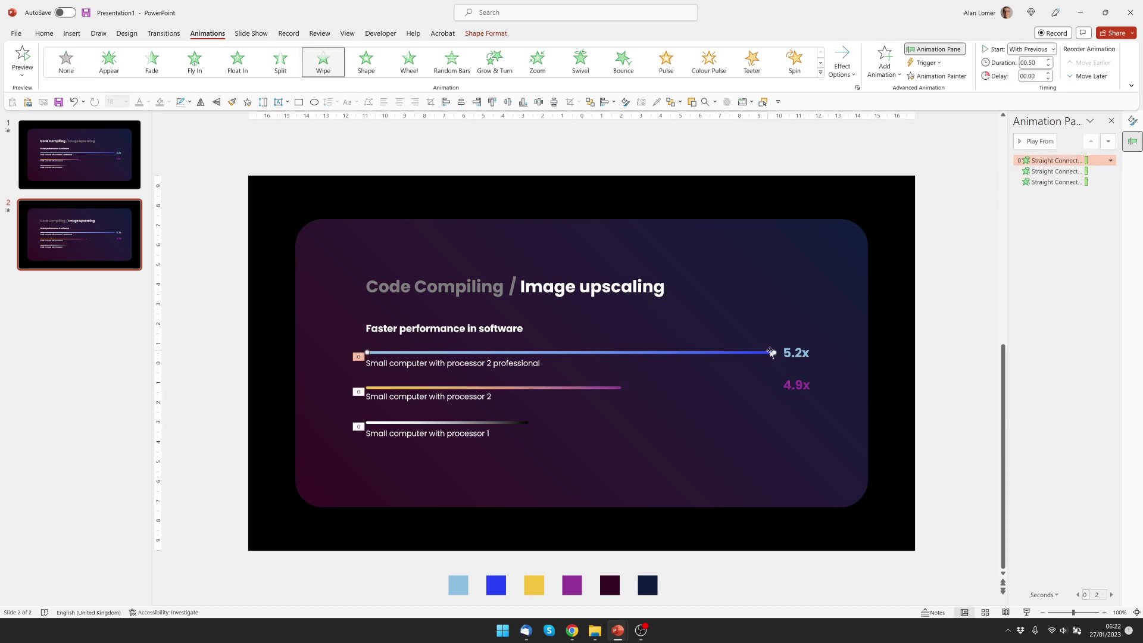
drag(772, 353, 639, 355)
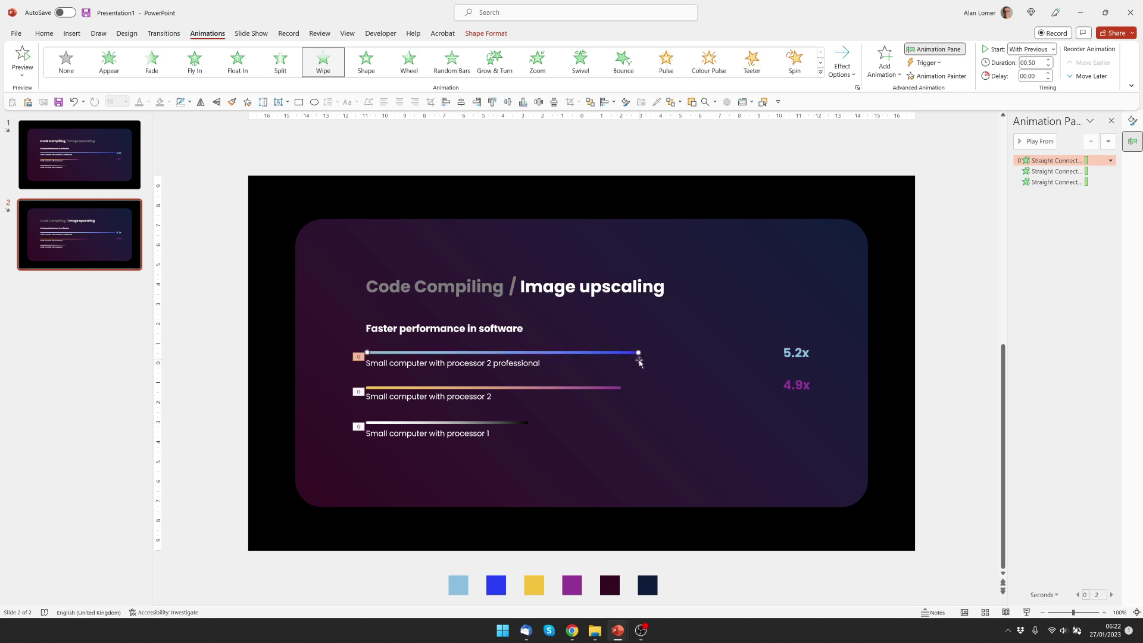
Check the processor 1 bar's animation, then return to slide 1
click(510, 424)
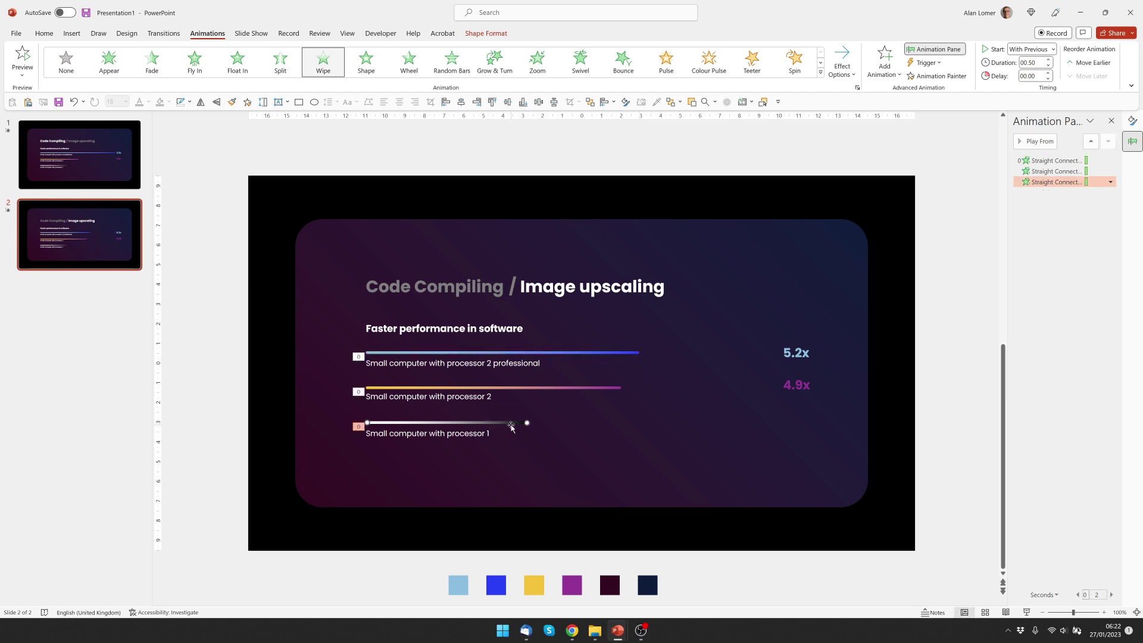
click(528, 422)
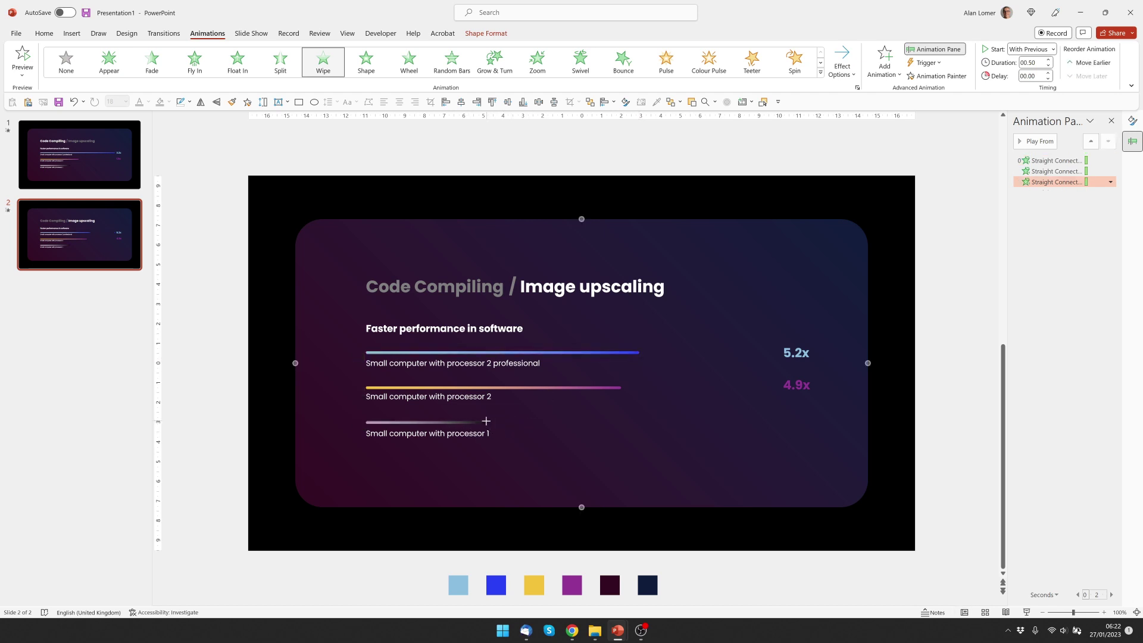
click(466, 420)
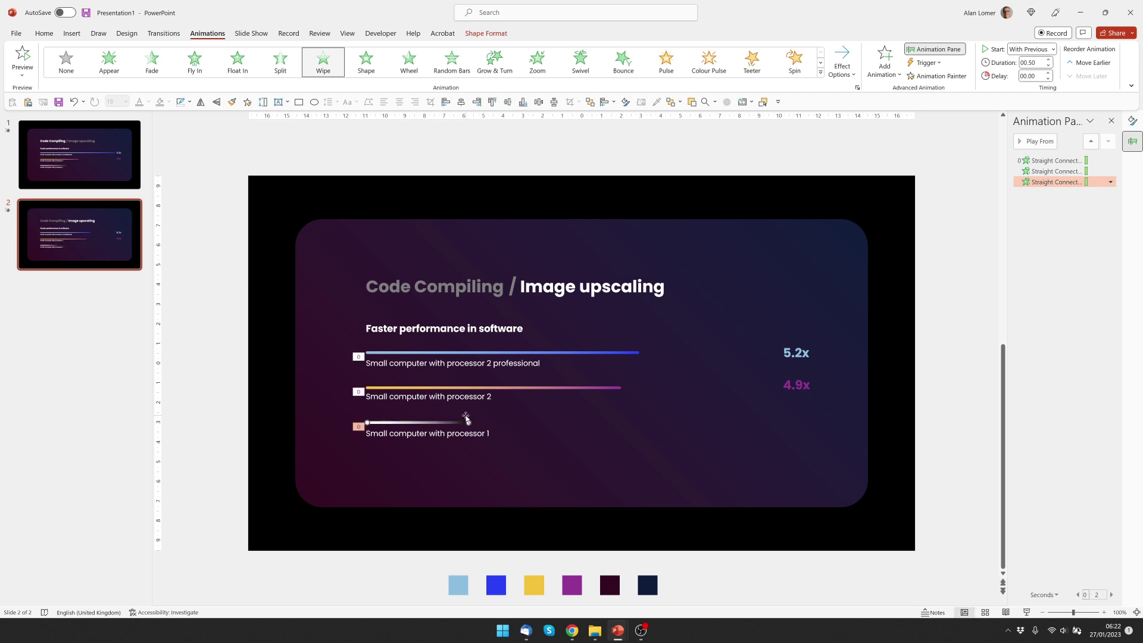
click(116, 166)
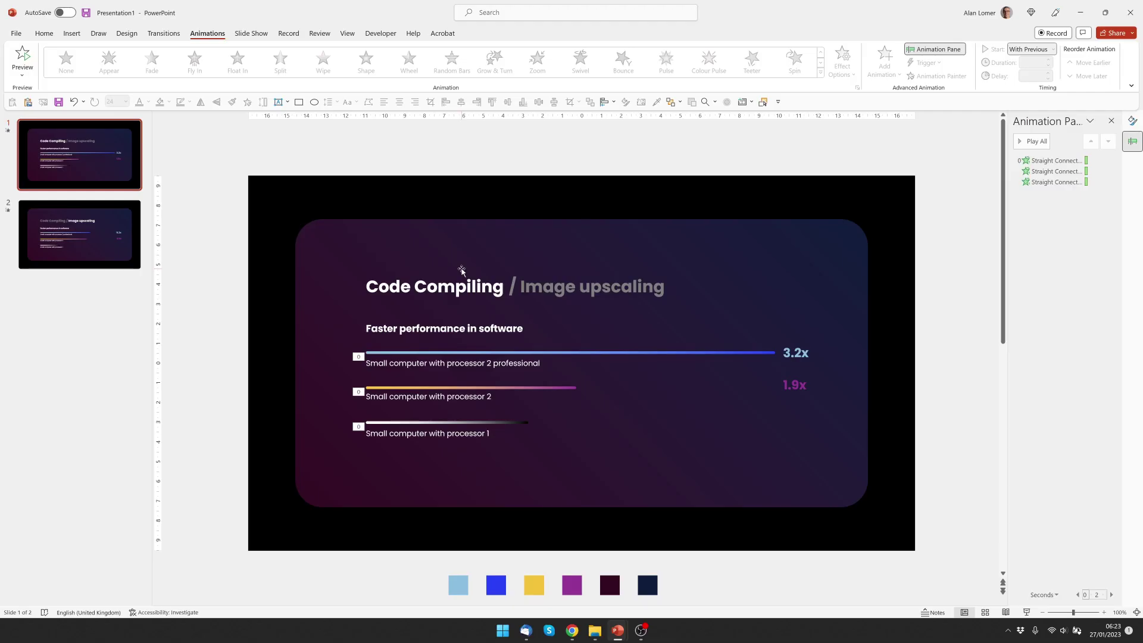
Hyperlink the '/ Image upscaling' heading to 2. Slide 2 via Place in This Document
click(565, 286)
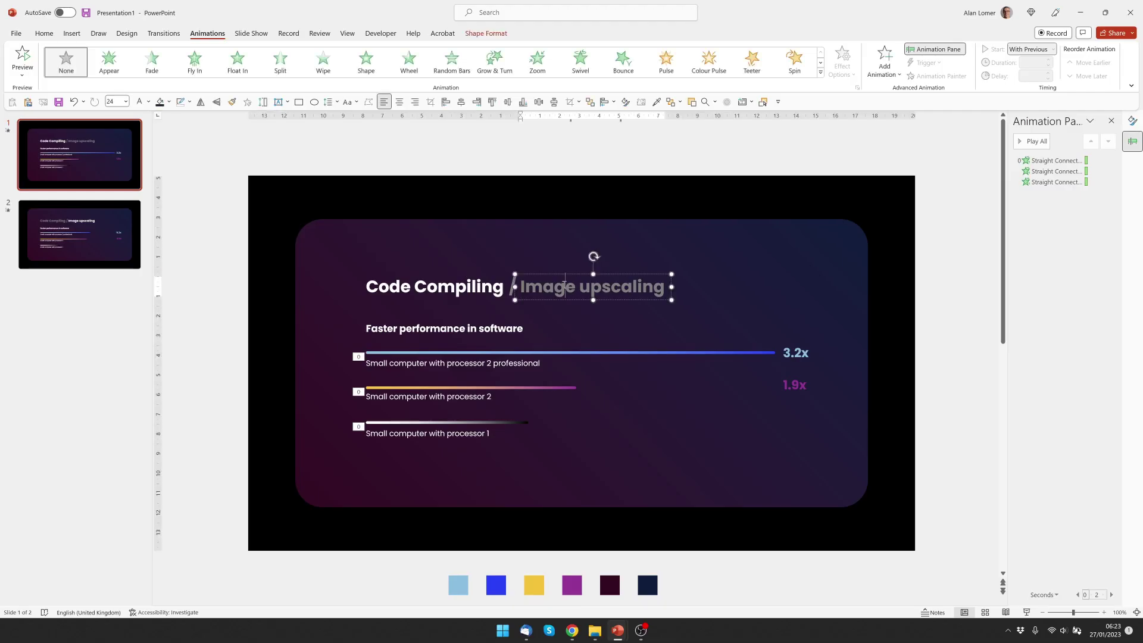
right_click(566, 278)
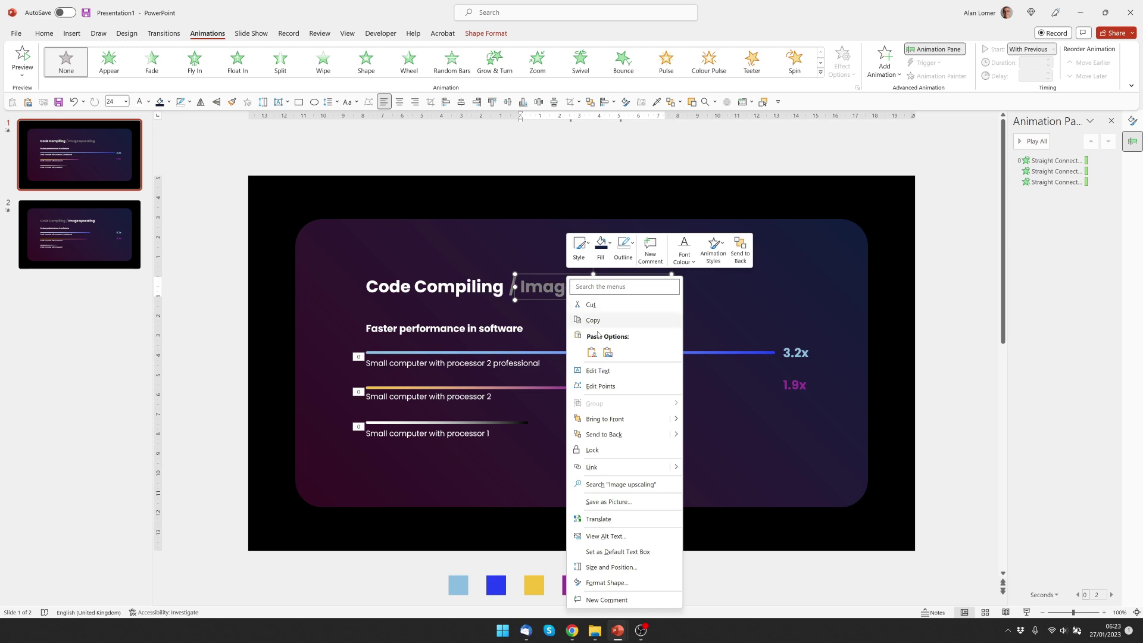
click(617, 466)
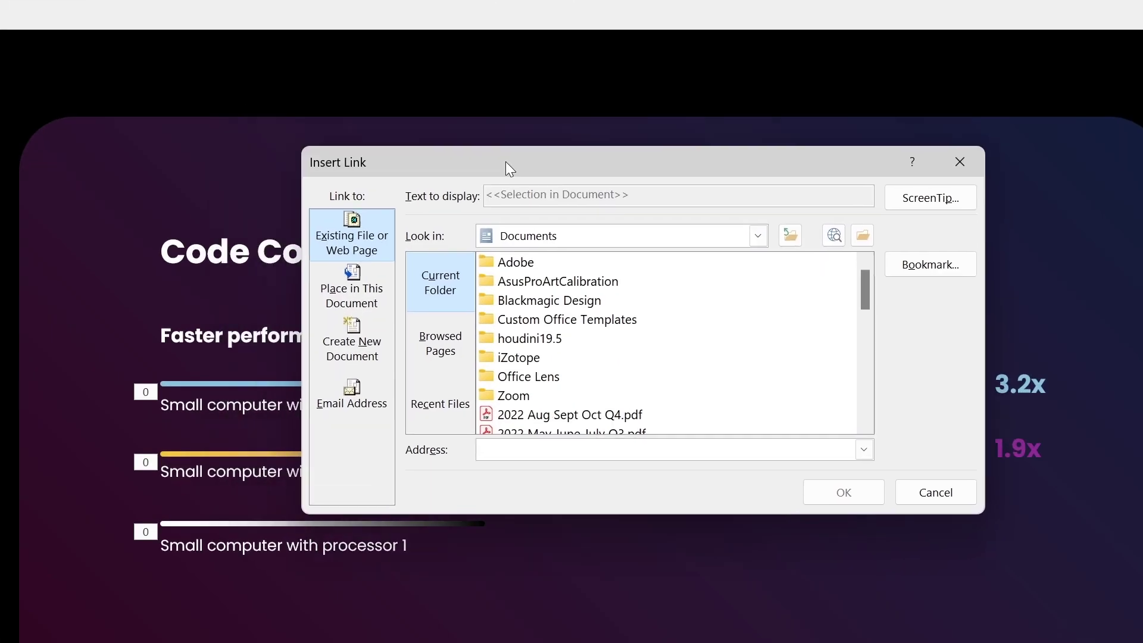
drag(510, 168, 610, 283)
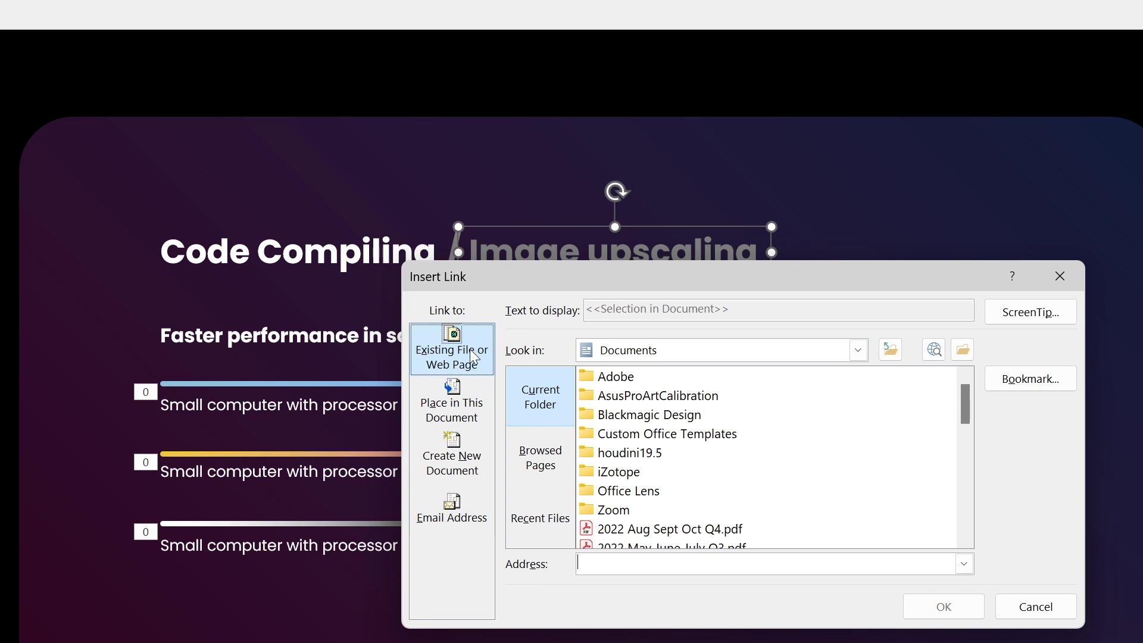
click(455, 412)
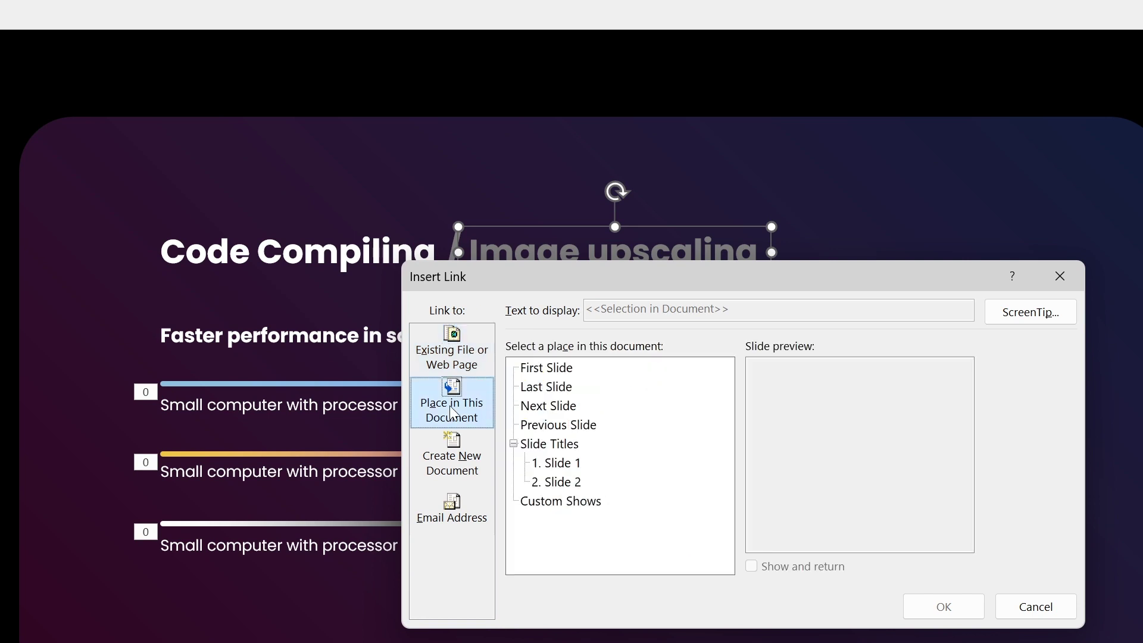
click(571, 483)
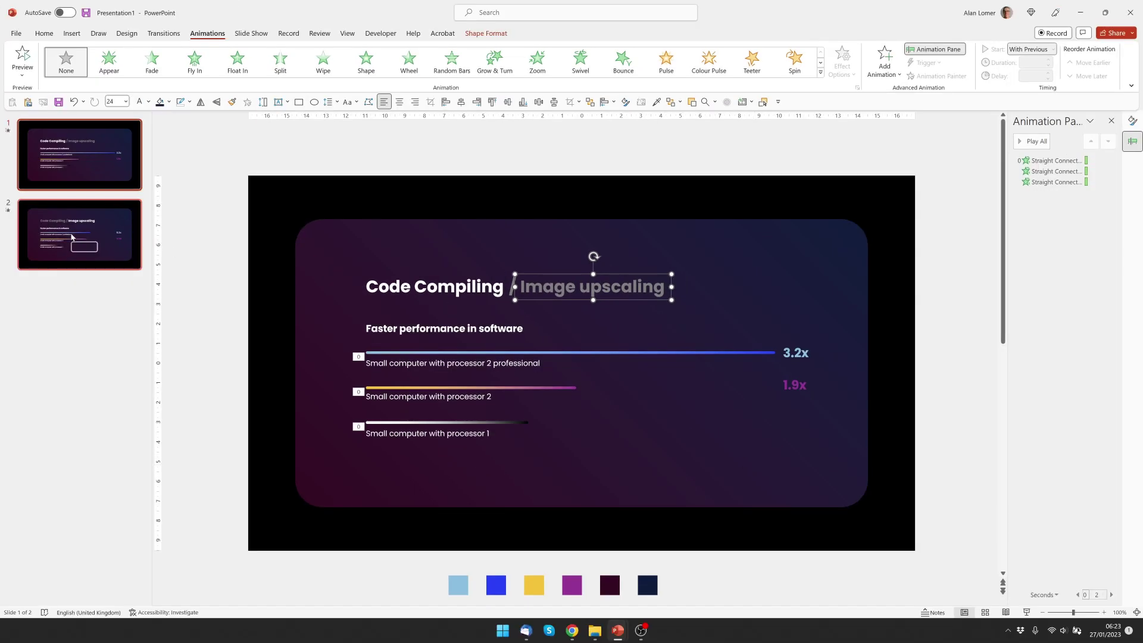
On slide 2, hyperlink the Code Compiling heading to 1. Slide 1 in this document
click(78, 247)
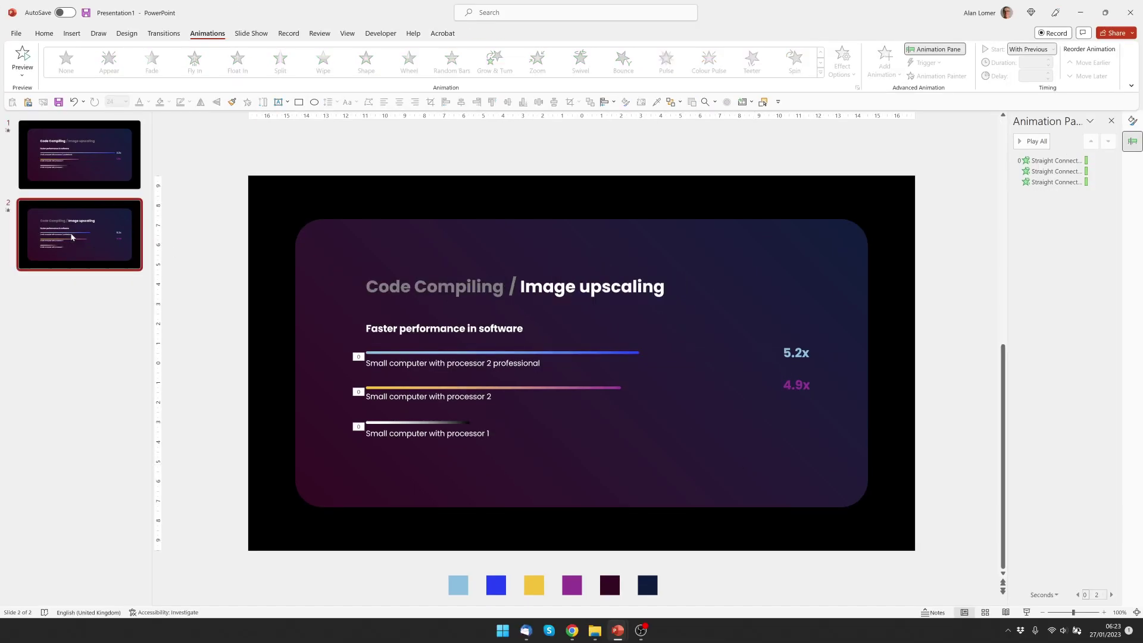
click(454, 281)
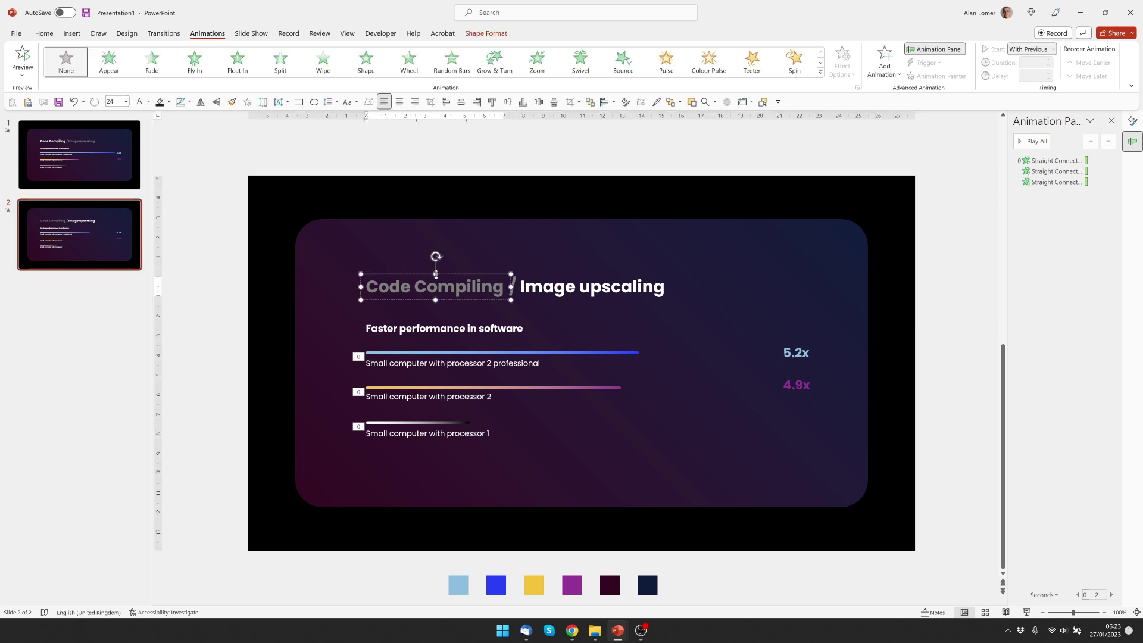
right_click(435, 274)
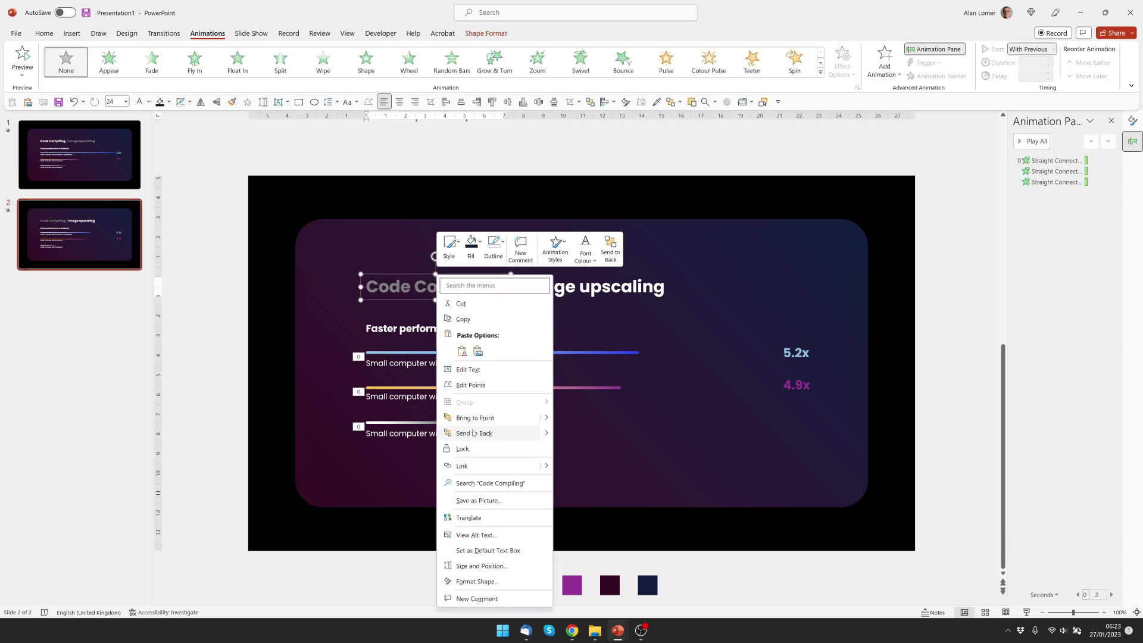
click(462, 465)
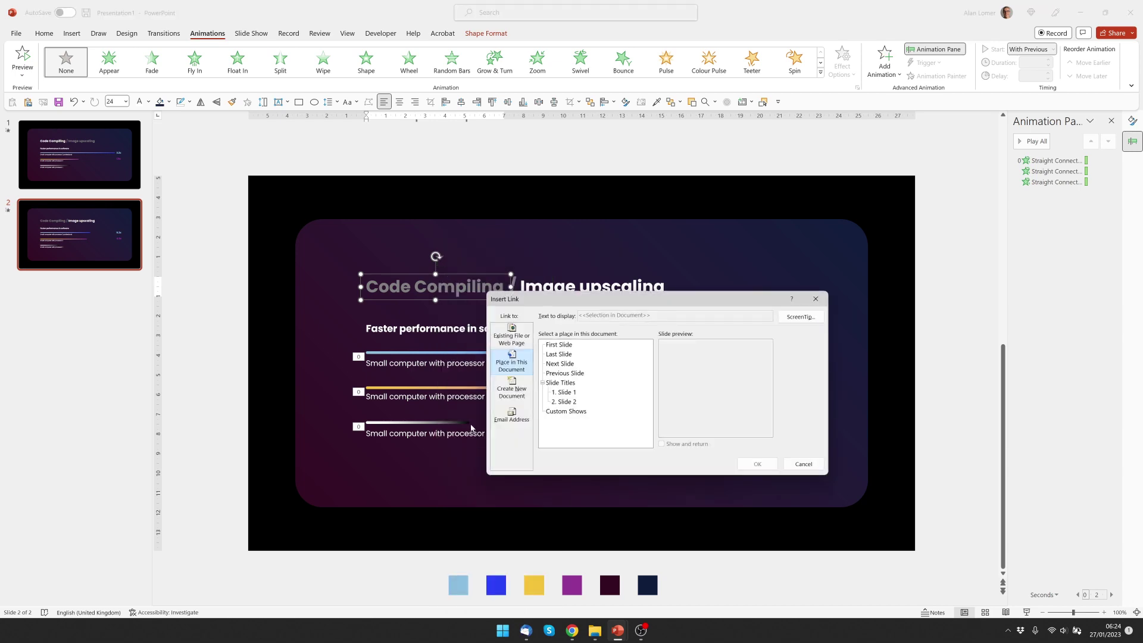
click(564, 463)
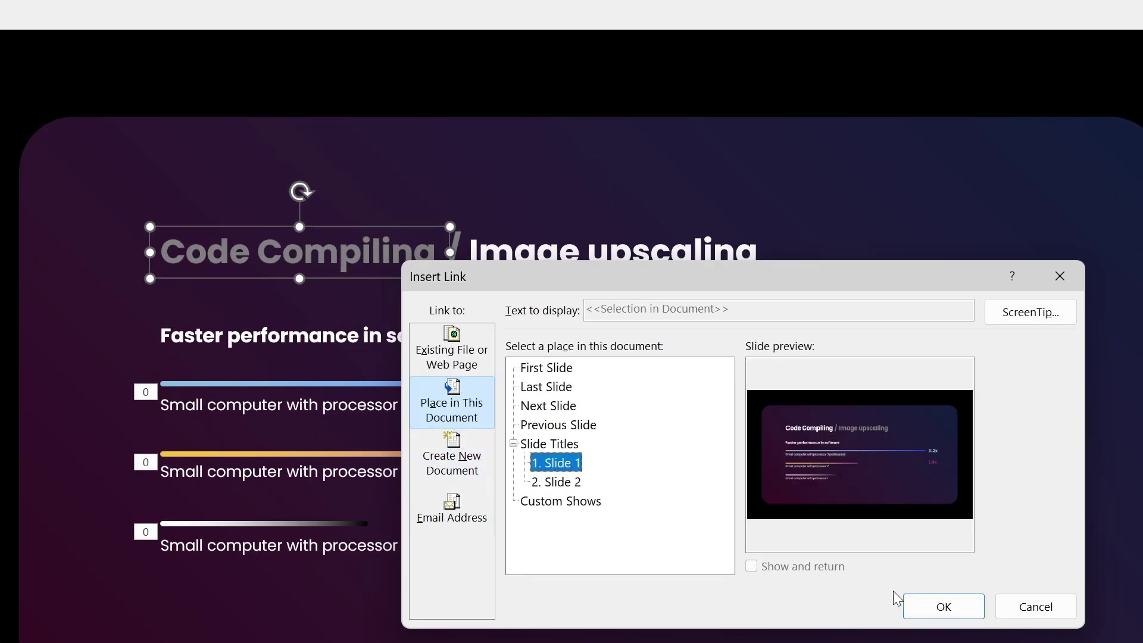
click(945, 607)
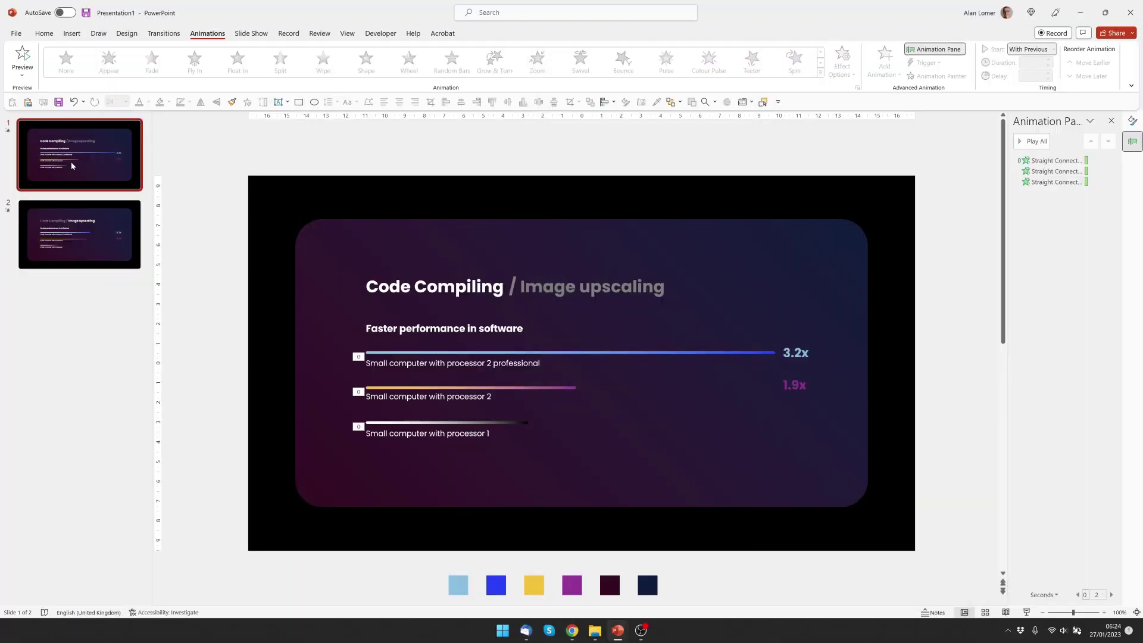
Duplicate the Code Compiling slide and delete all bars, labels and values from the first copy
key(ctrl+d)
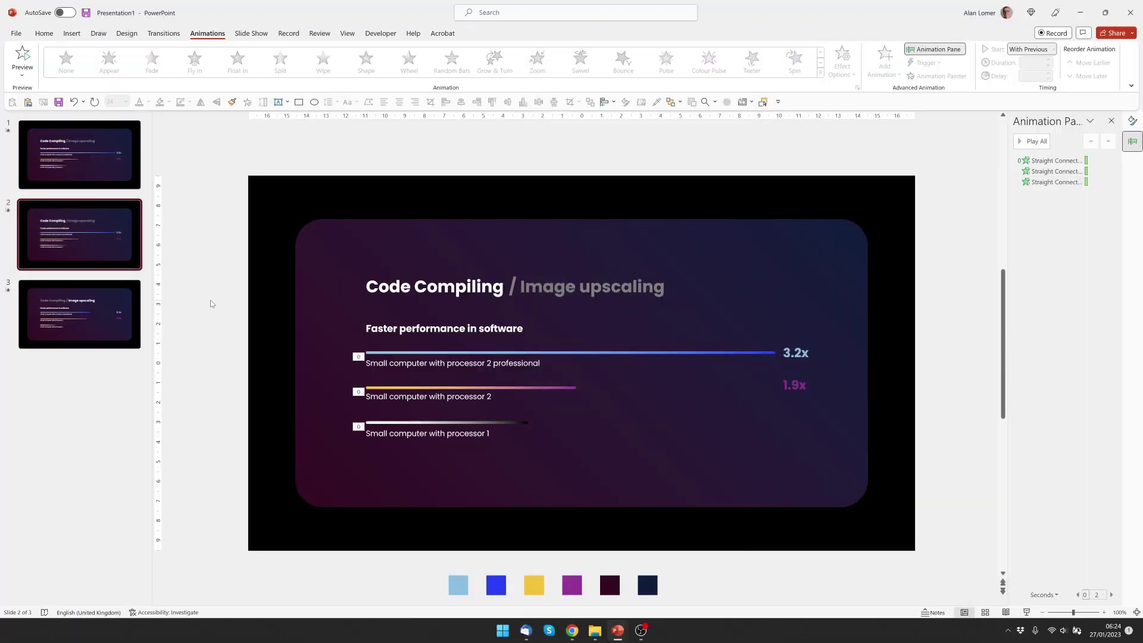
click(69, 171)
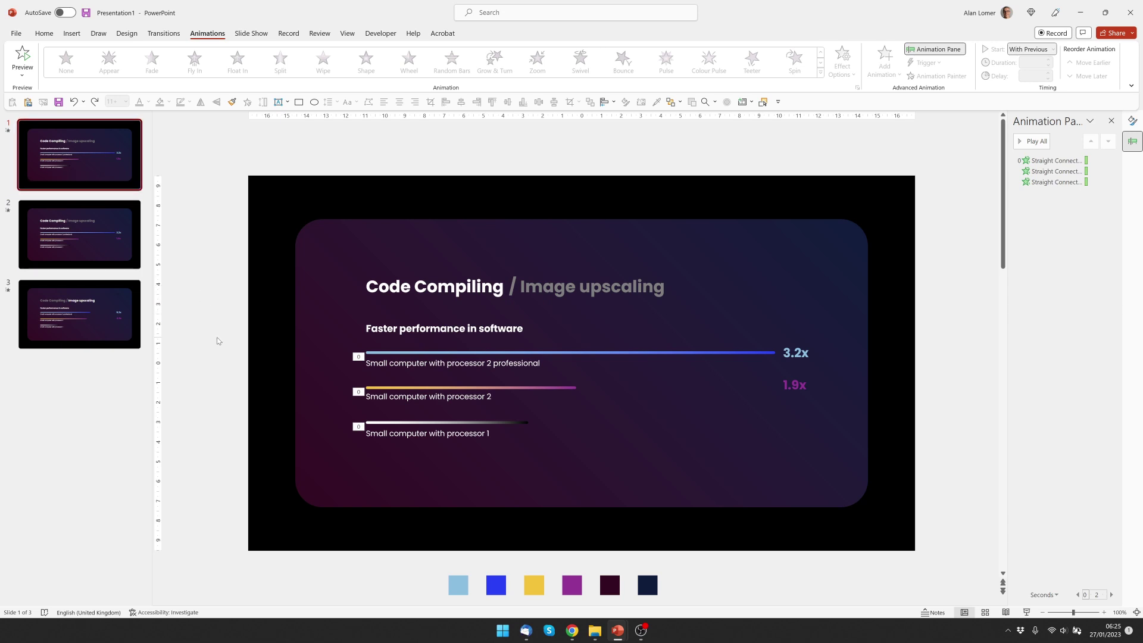
drag(216, 337, 885, 473)
key(Delete)
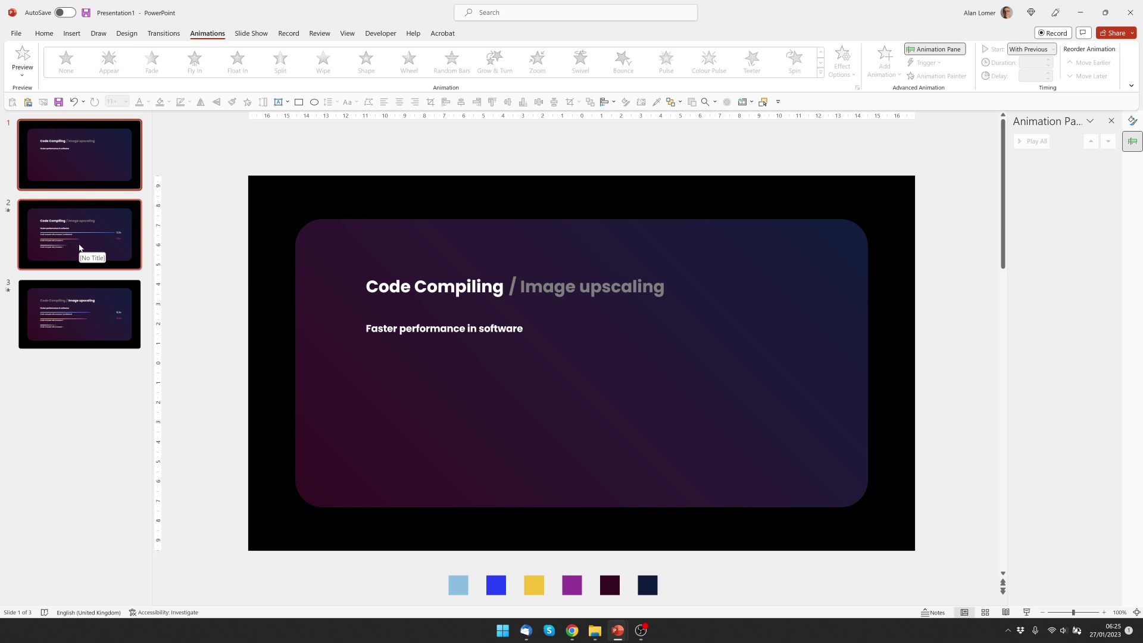
Set slide 1's transition to advance automatically after 00:00.00
click(164, 33)
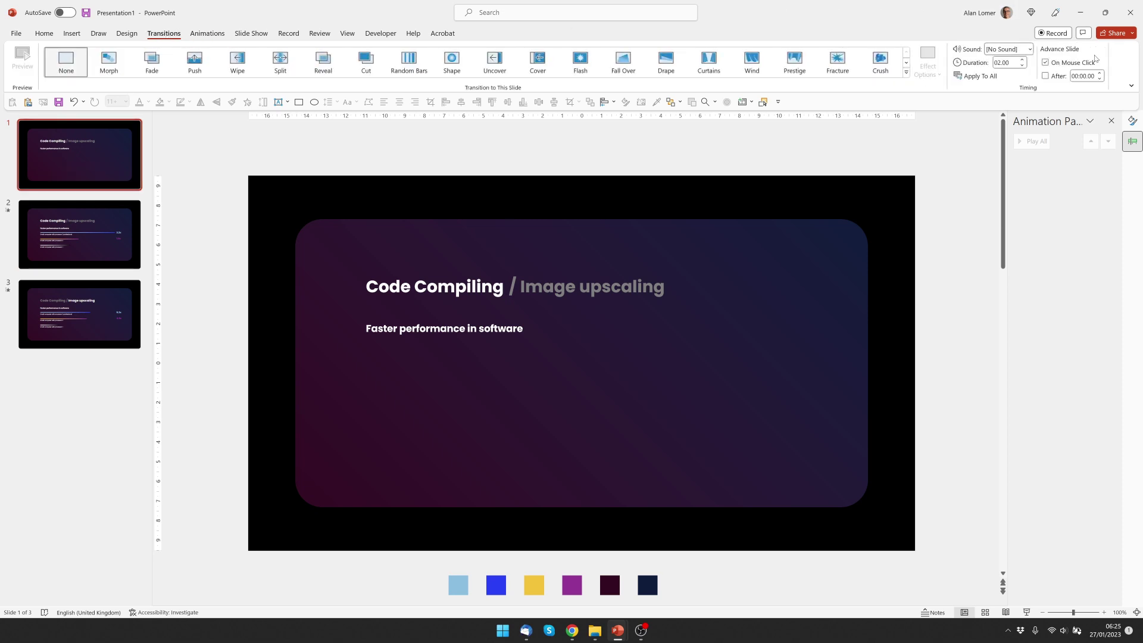
click(1046, 76)
click(67, 312)
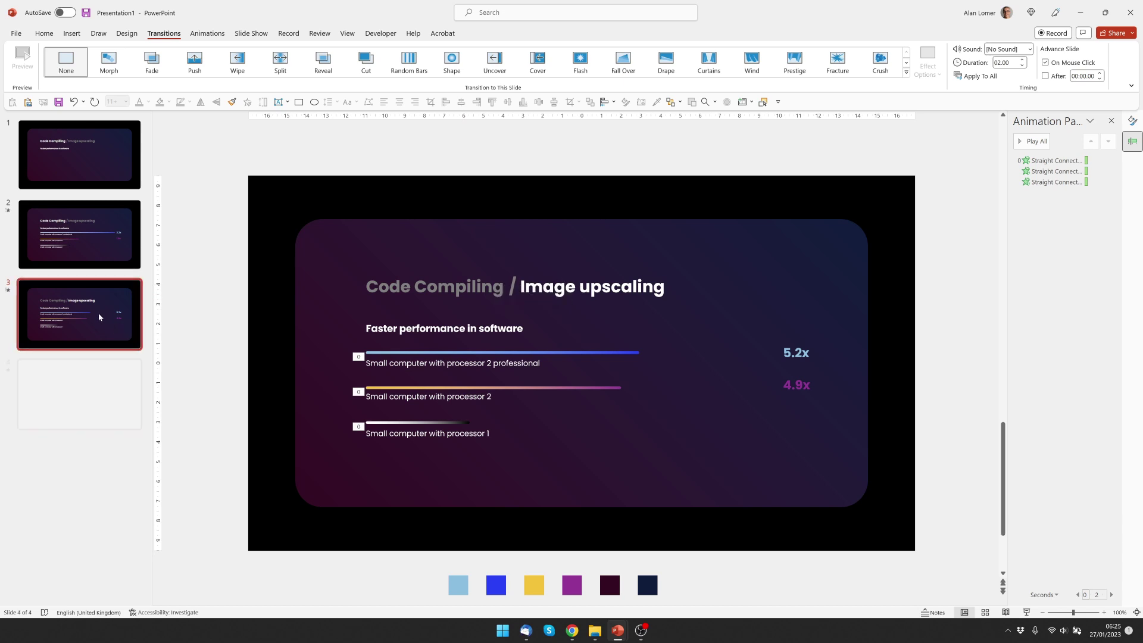
Duplicate the Image upscaling slide and delete the bars, labels and values from slide 3
key(ctrl+d)
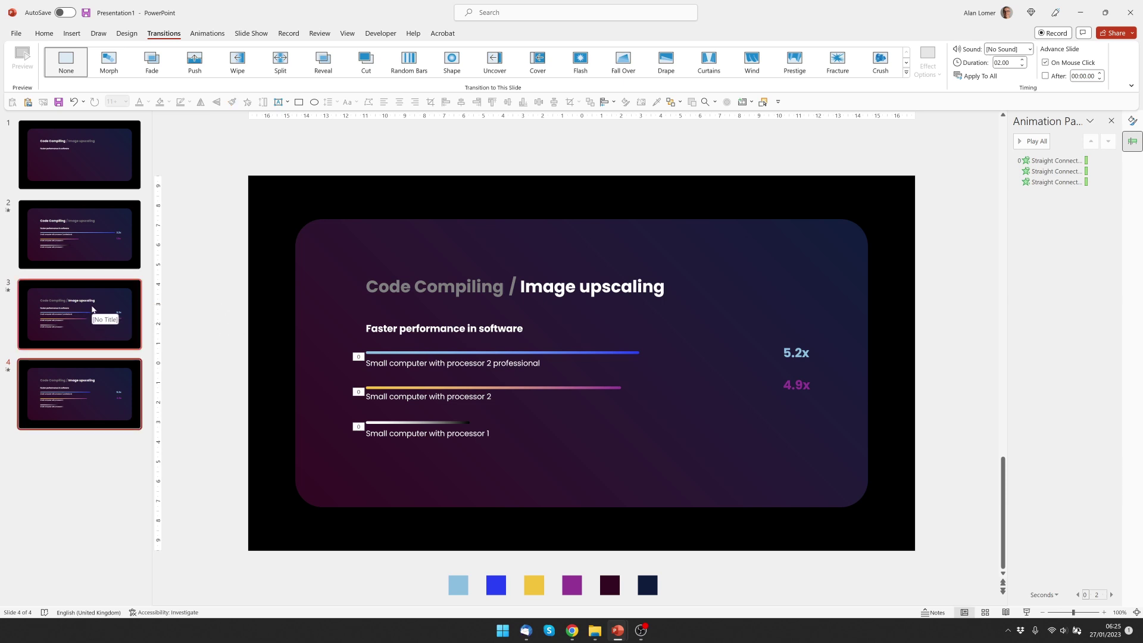
click(91, 305)
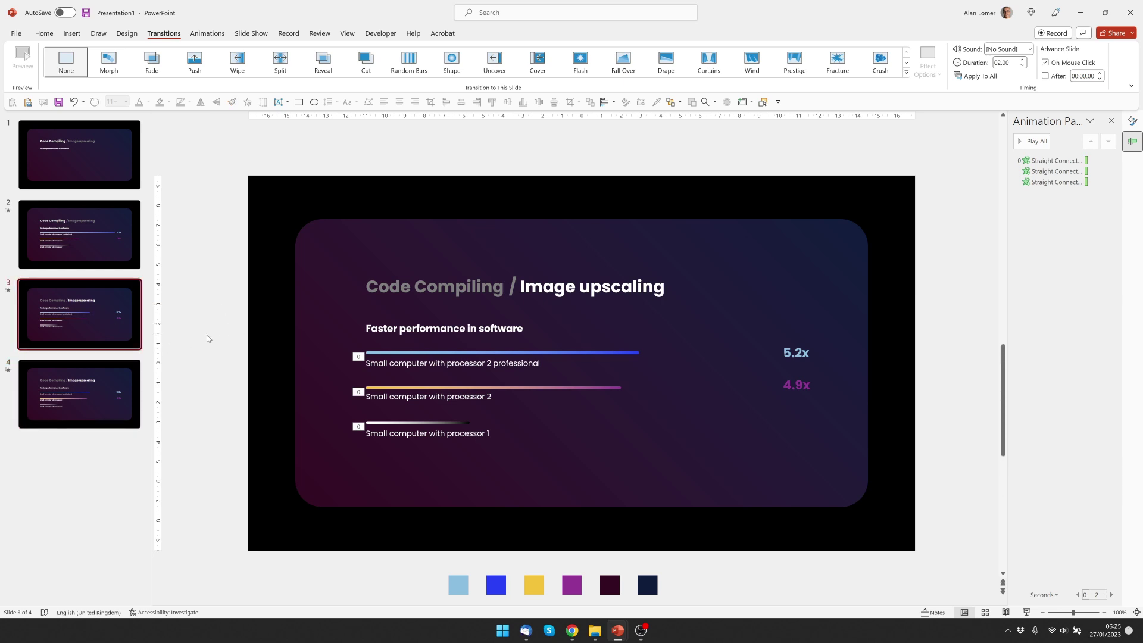
drag(206, 335, 882, 461)
key(Delete)
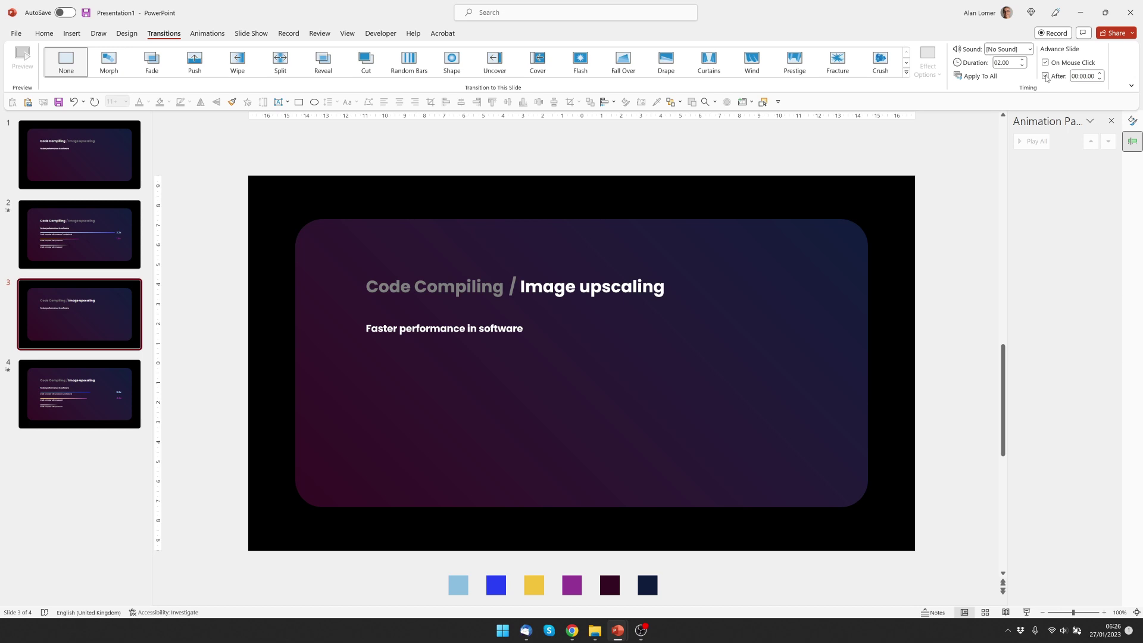
click(71, 157)
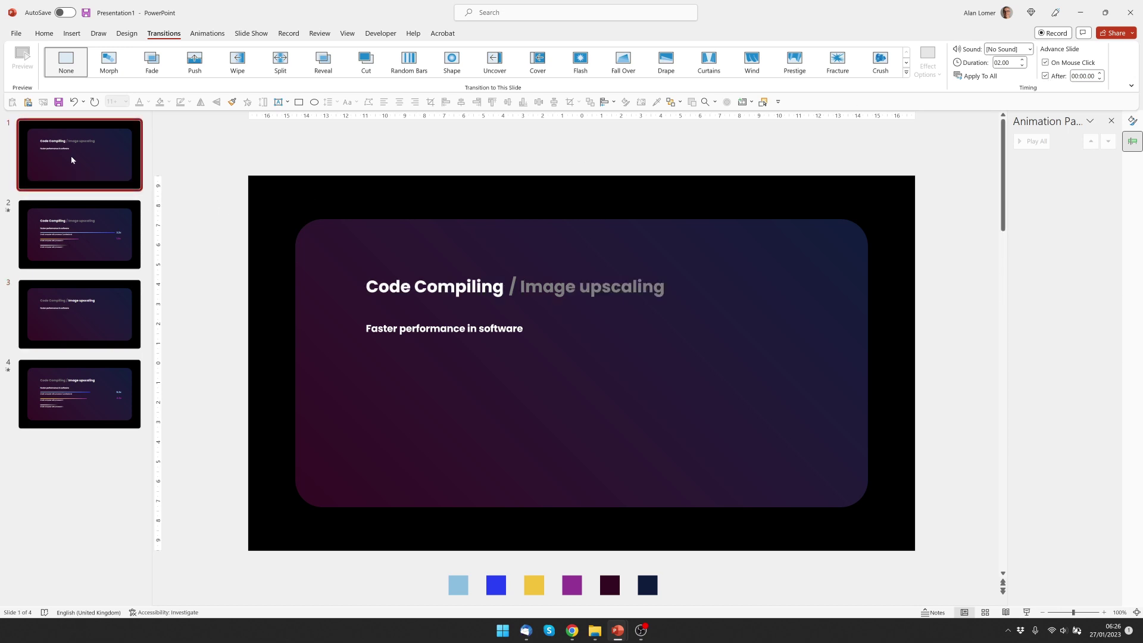